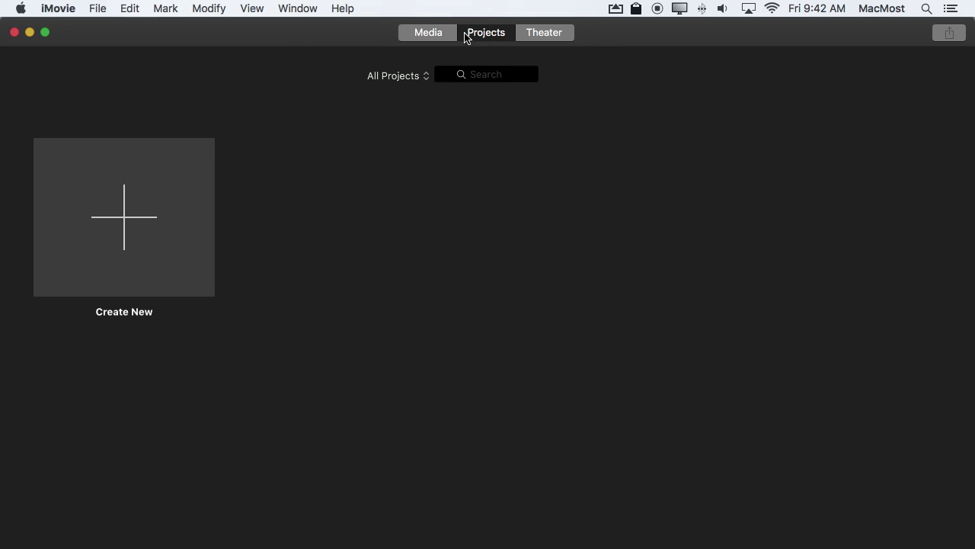
From the Projects view, create a new movie project called My Movie and show its media
{"action": "left_click", "coordinate": [435, 33]}
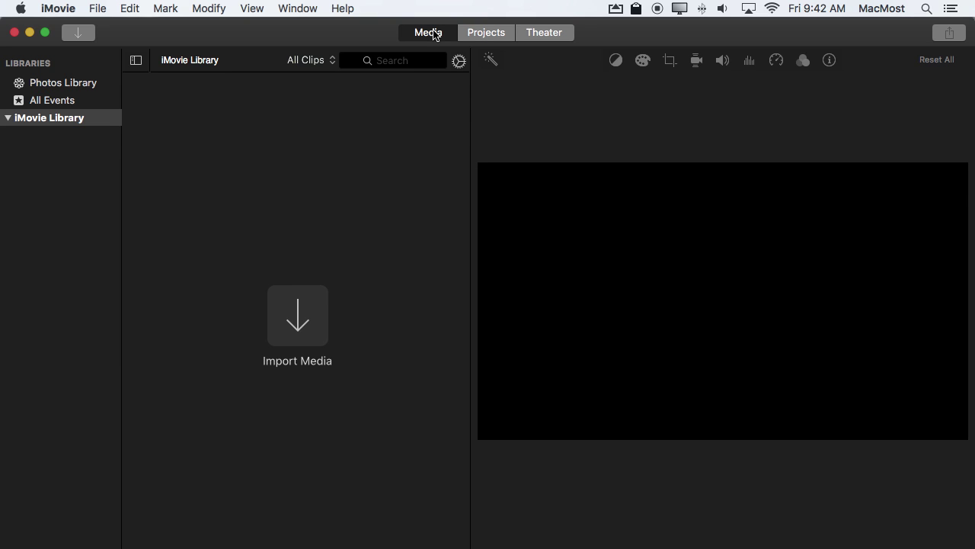
{"action": "left_click", "coordinate": [495, 36]}
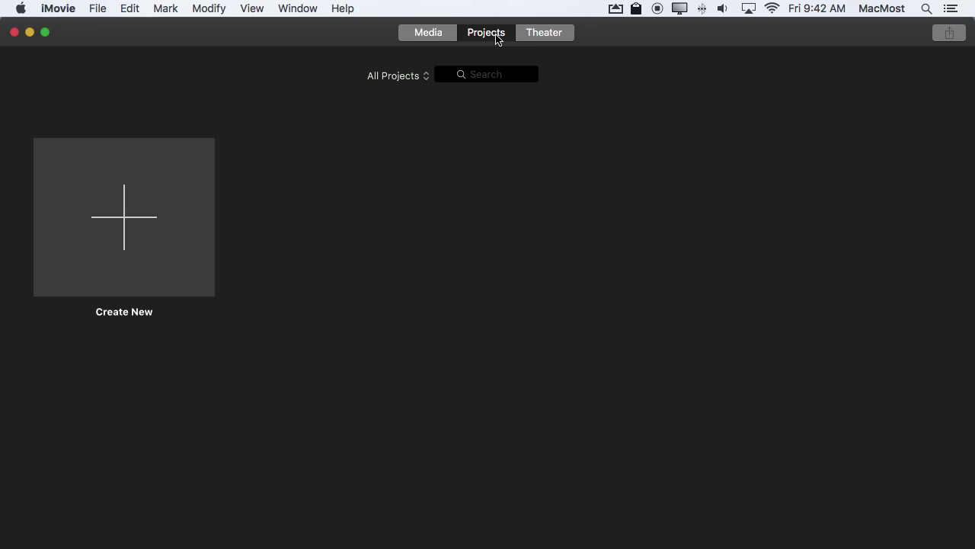
{"action": "left_click", "coordinate": [124, 223]}
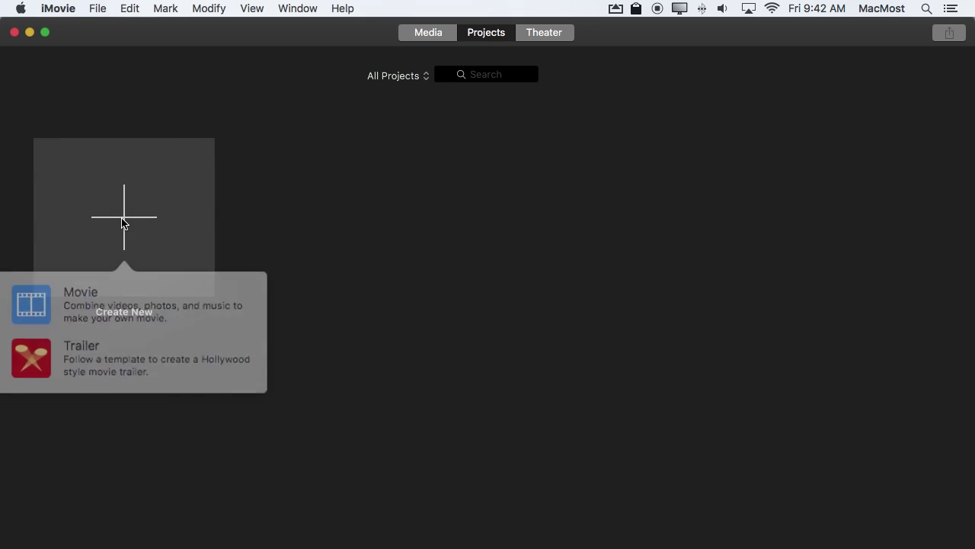
{"action": "left_click", "coordinate": [45, 306]}
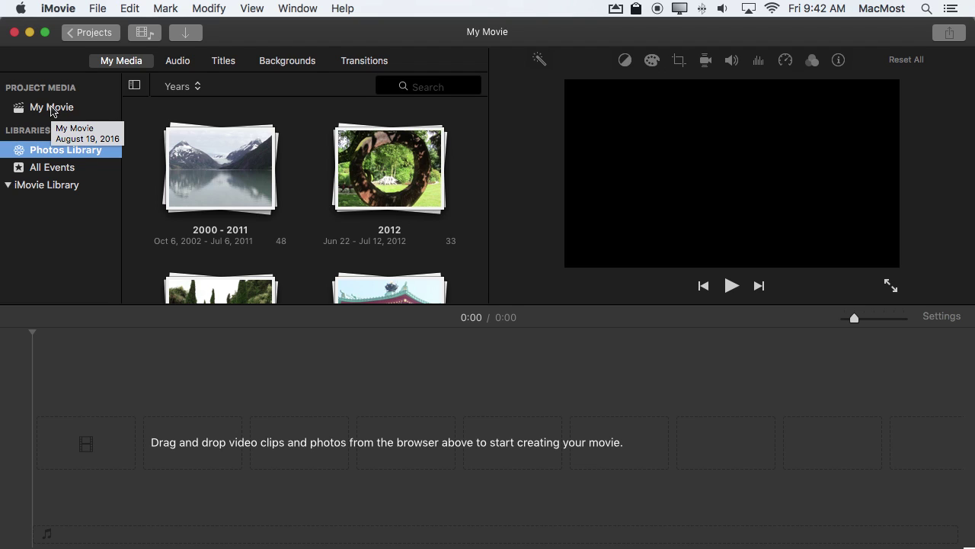
{"action": "left_click", "coordinate": [52, 109]}
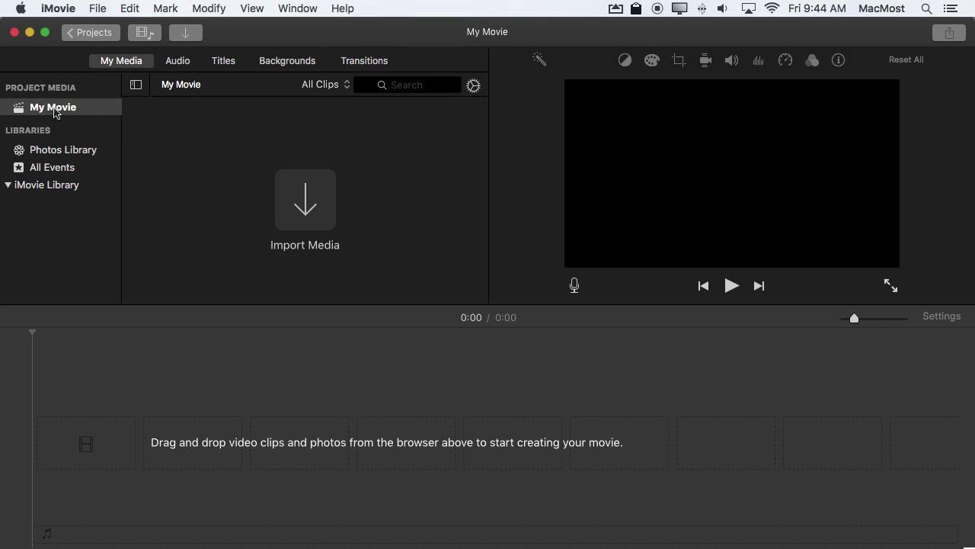
Check the File menu, then open the Import Media window and close it without importing anything
{"action": "left_click", "coordinate": [94, 8]}
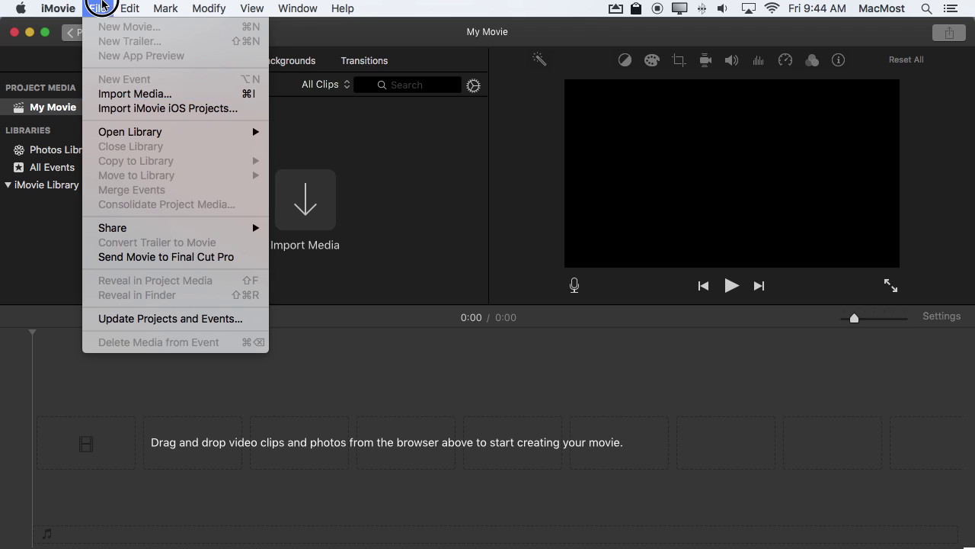
{"action": "left_click", "coordinate": [102, 6]}
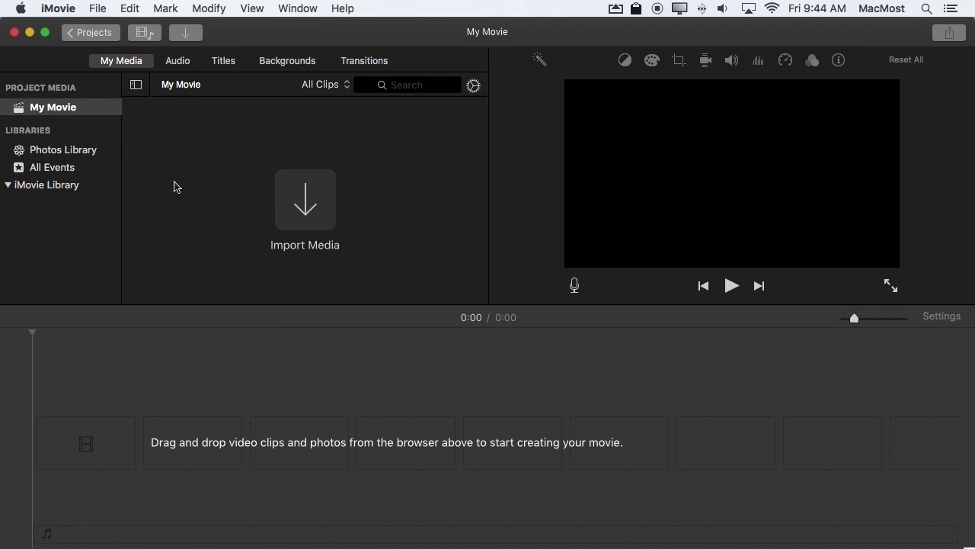
{"action": "left_click", "coordinate": [305, 207]}
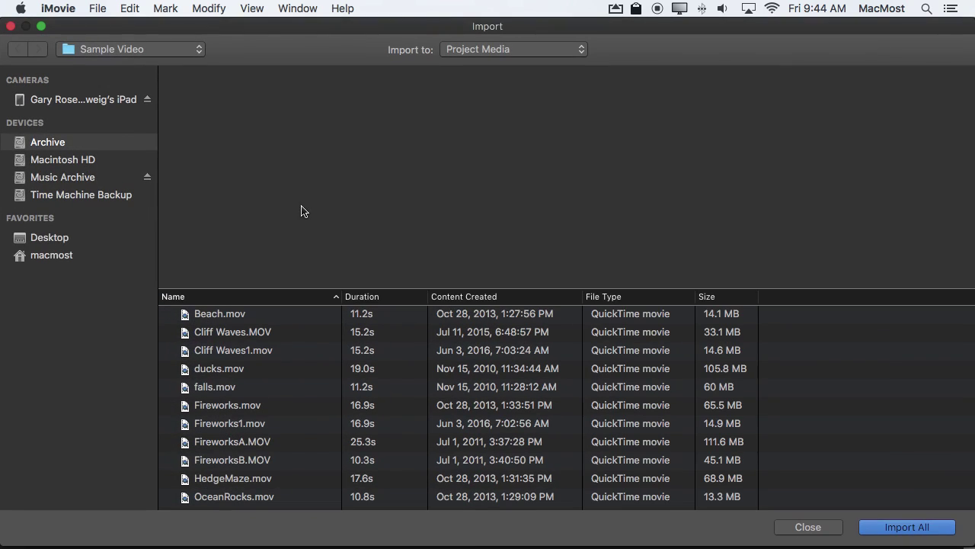
{"action": "left_click", "coordinate": [11, 27]}
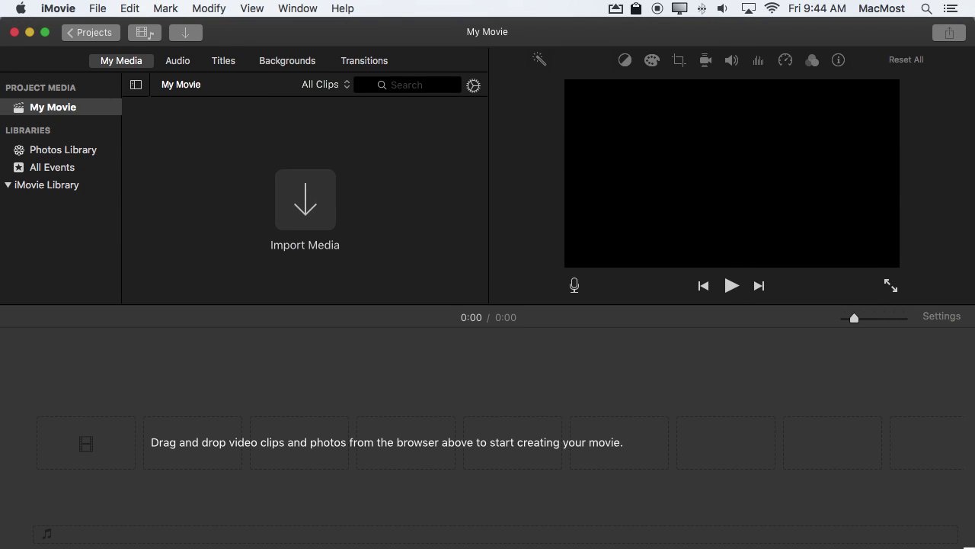
Import Beach.mov from Finder into My Movie's media and select the 11.2-second clip
{"action": "left_click_drag", "start_coordinate": [1, 301], "coordinate": [305, 196]}
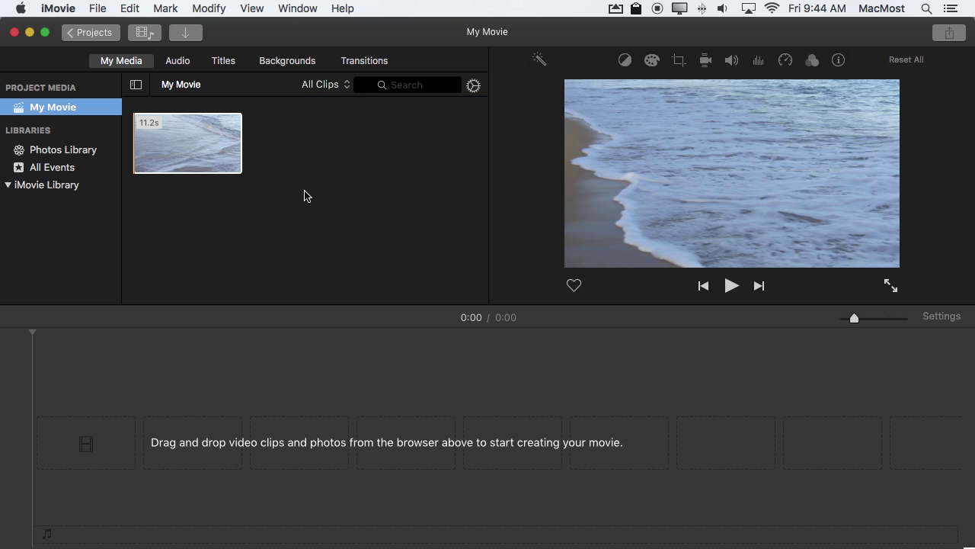
{"action": "left_click", "coordinate": [175, 139]}
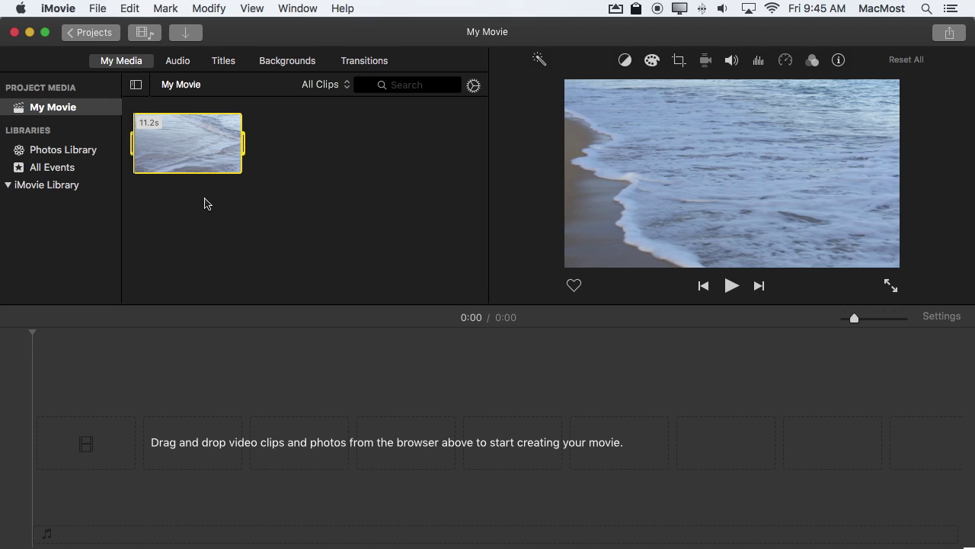
Place the beach waves clip in the empty timeline, making the movie 11 seconds long
{"action": "left_click", "coordinate": [257, 394]}
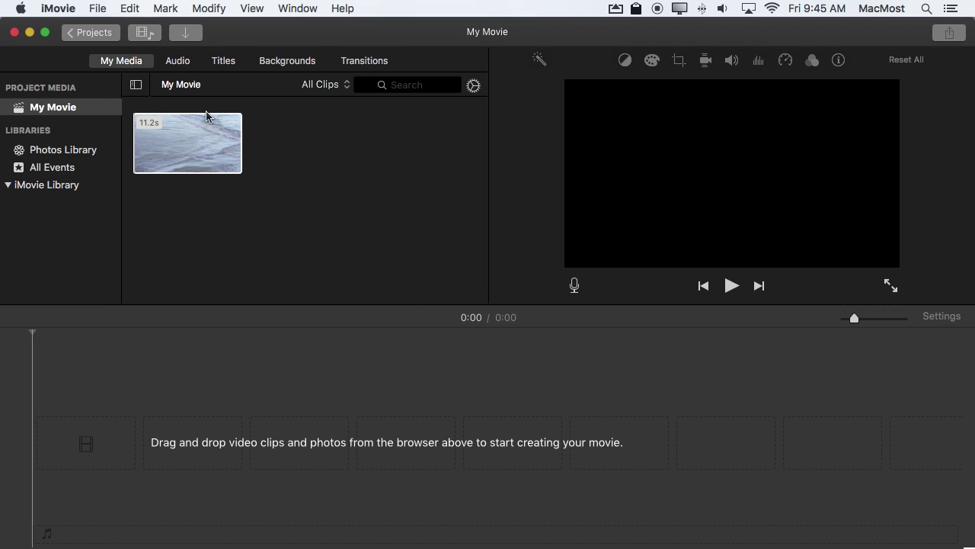
{"action": "left_click", "coordinate": [181, 149]}
{"action": "left_click_drag", "start_coordinate": [202, 158], "coordinate": [83, 444]}
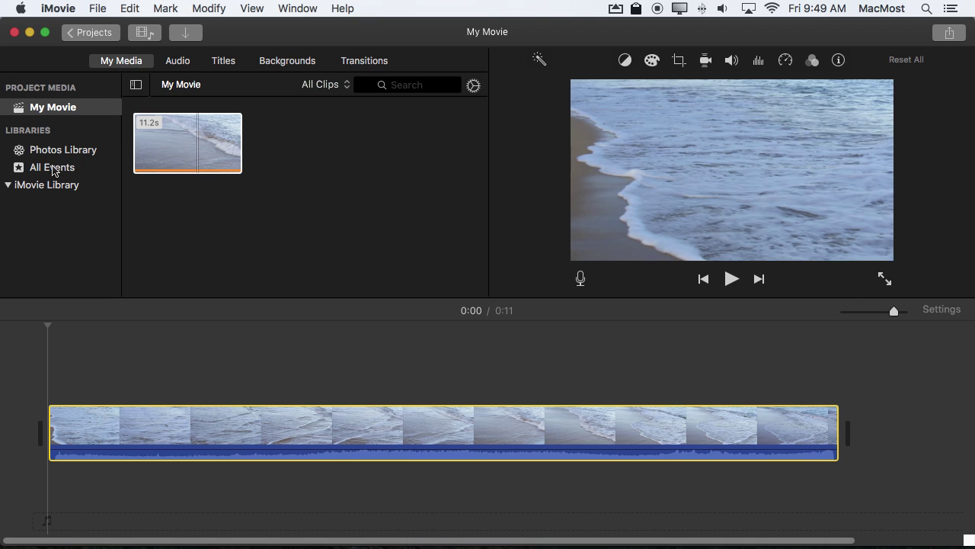
Add a new event named My Event to the iMovie Library
{"action": "left_click", "coordinate": [97, 8]}
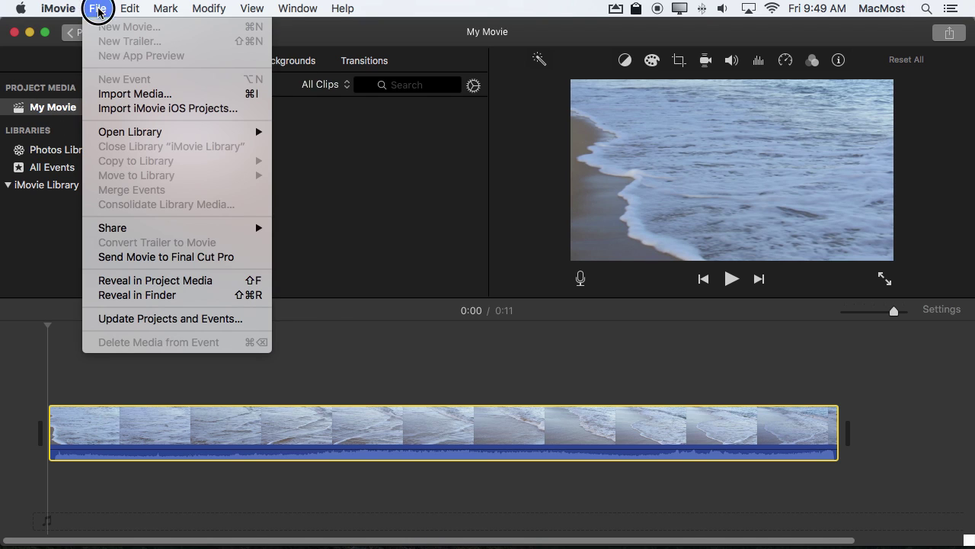
{"action": "left_click", "coordinate": [100, 11]}
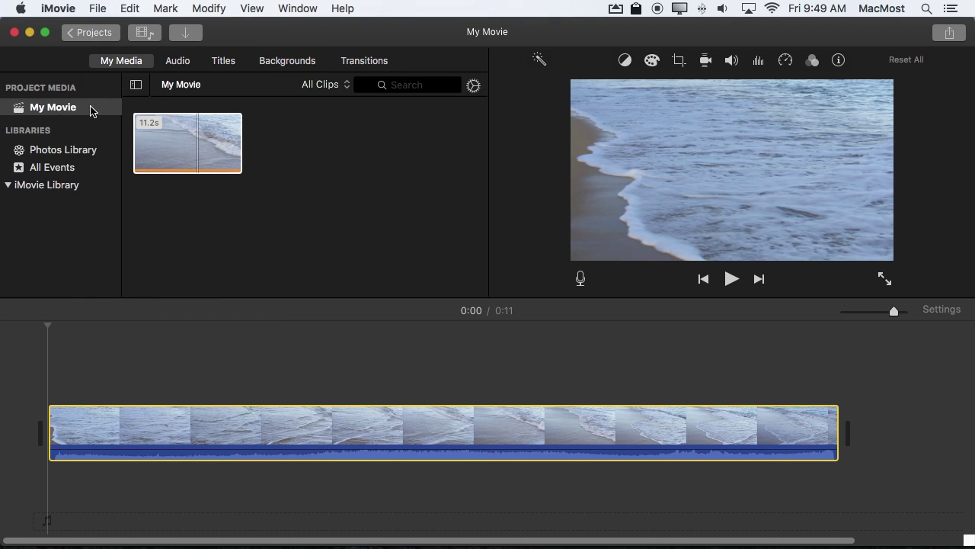
{"action": "left_click", "coordinate": [42, 190]}
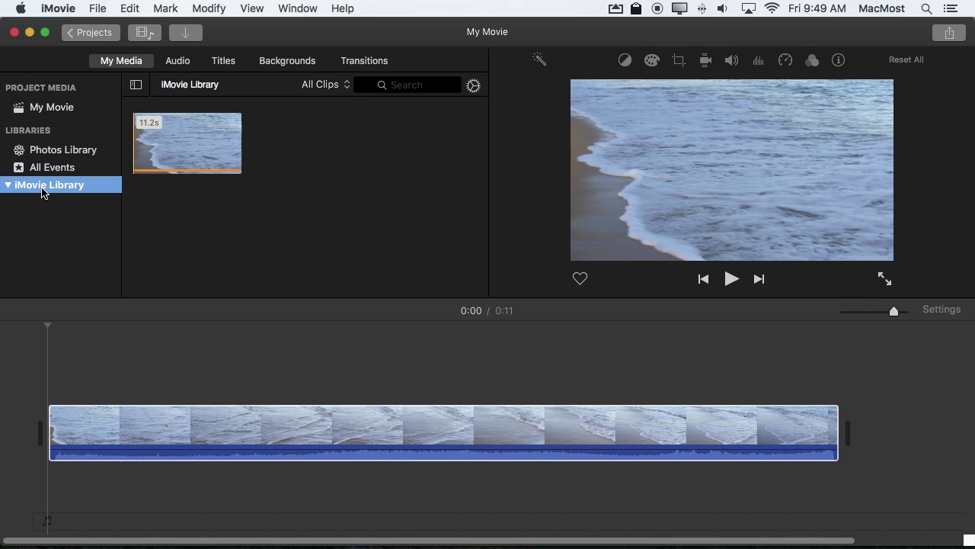
{"action": "left_click", "coordinate": [98, 9]}
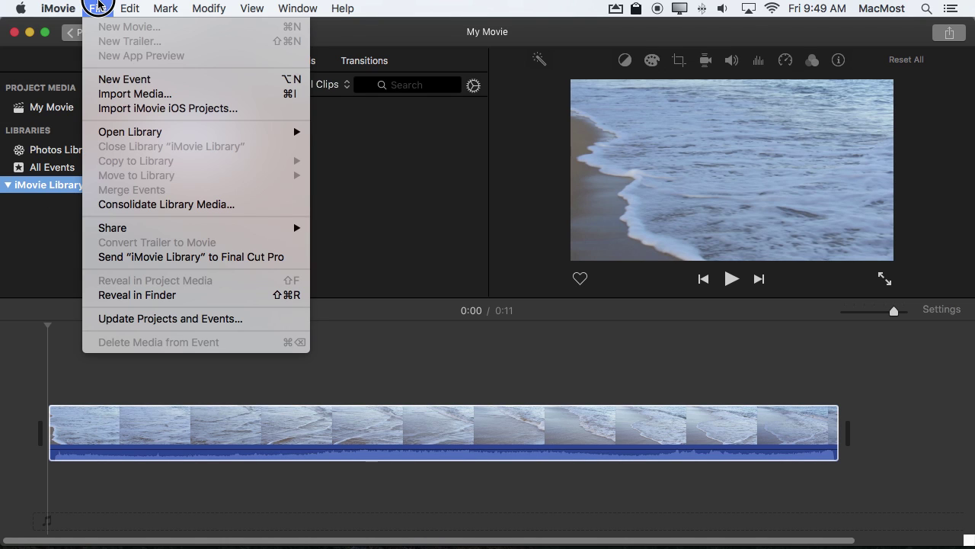
{"action": "left_click", "coordinate": [102, 80]}
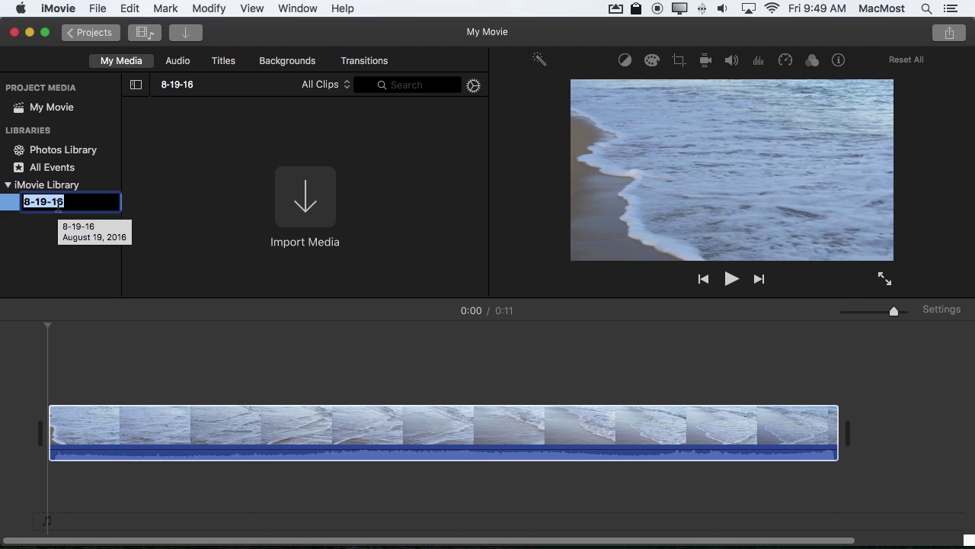
{"action": "type", "text": "My Event"}
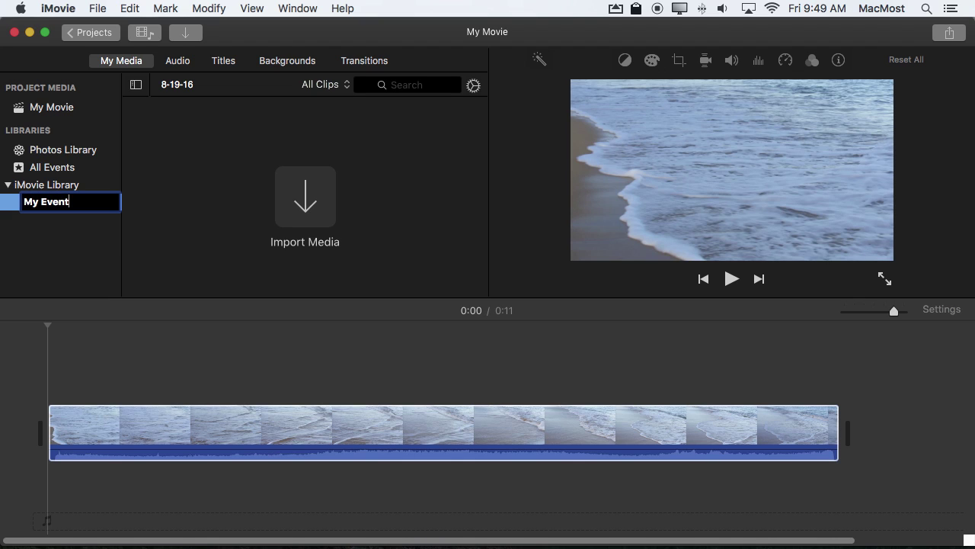
{"action": "key", "text": "Return"}
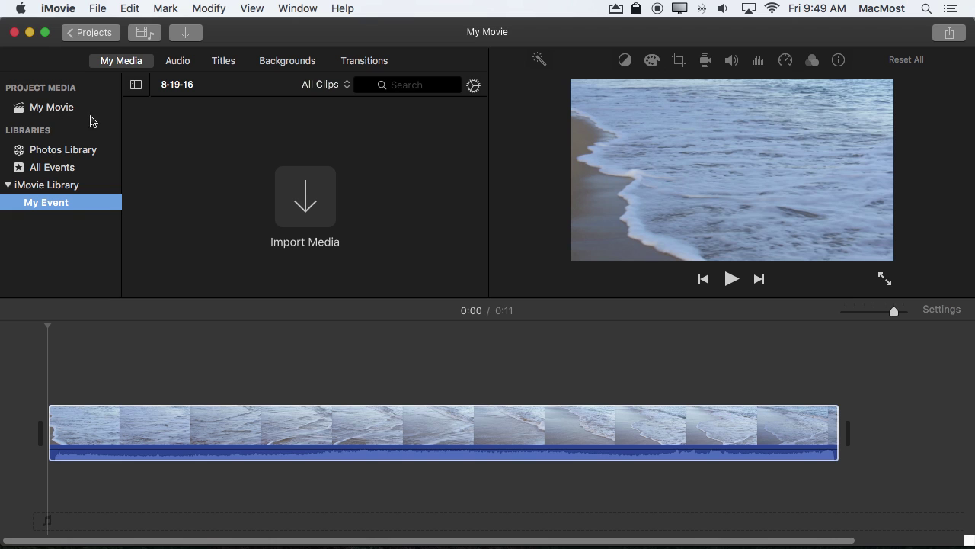
Import the clips from ducks.mov through Fireworks.mov into My Event
{"action": "left_click", "coordinate": [291, 195]}
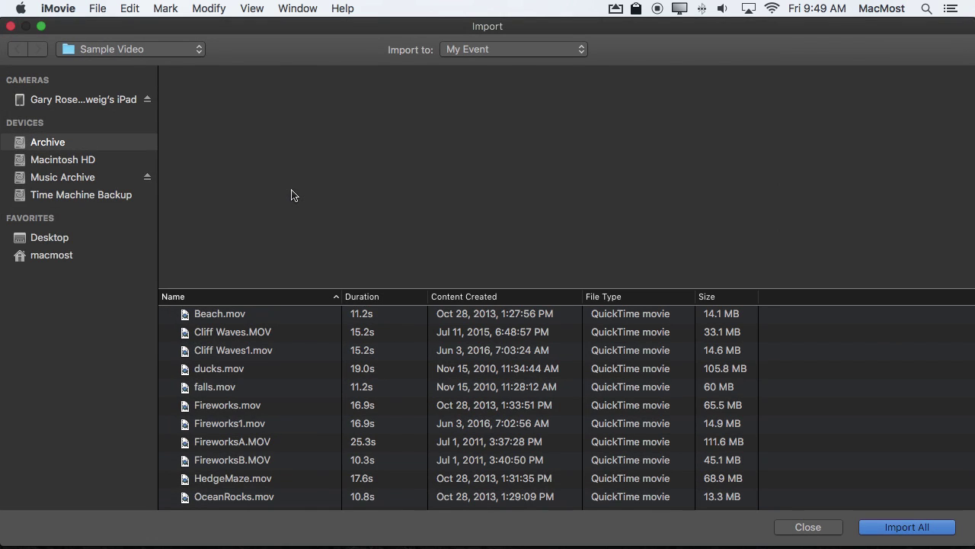
{"action": "left_click", "coordinate": [215, 370]}
{"action": "left_click", "coordinate": [215, 405], "text": "shift"}
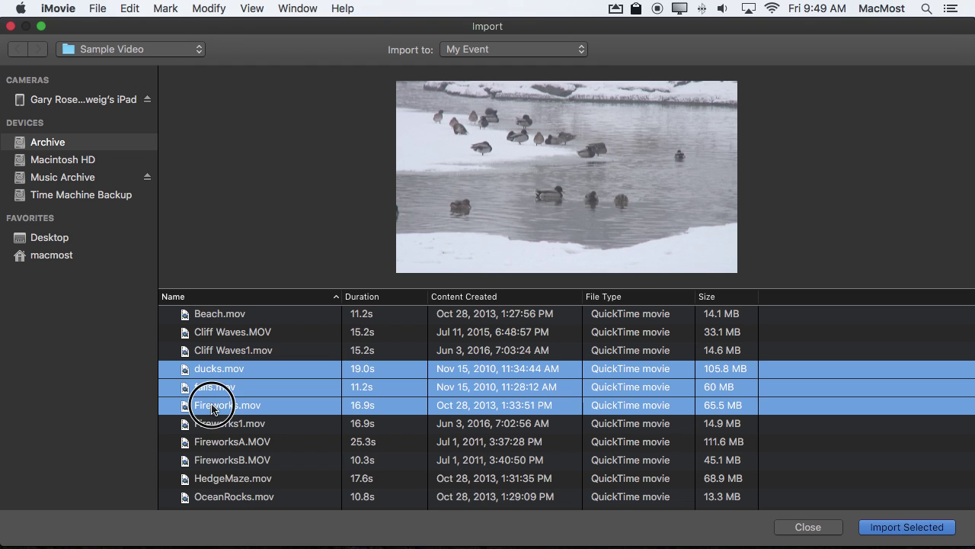
{"action": "left_click", "coordinate": [896, 527]}
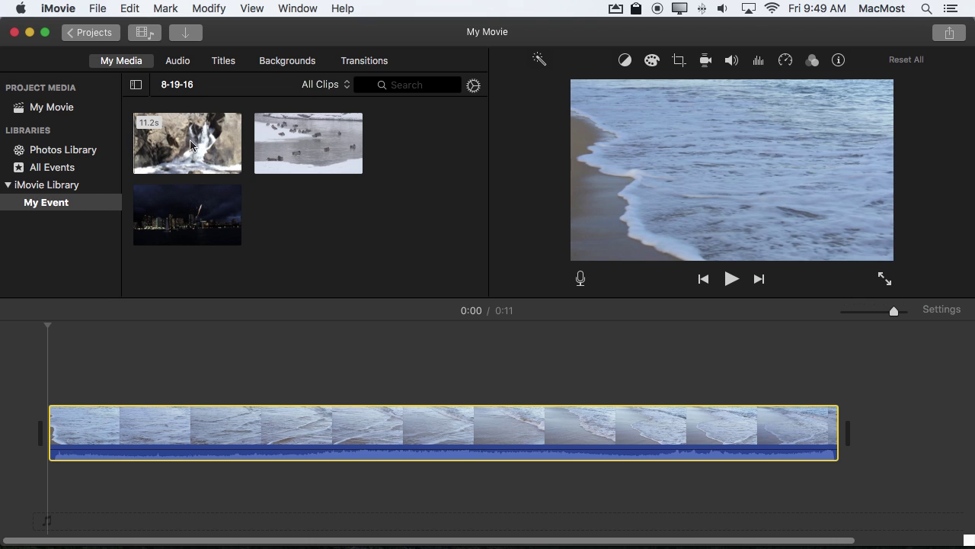
Review the beach clip in My Movie's media, then browse all clips in the iMovie Library
{"action": "left_click", "coordinate": [47, 108]}
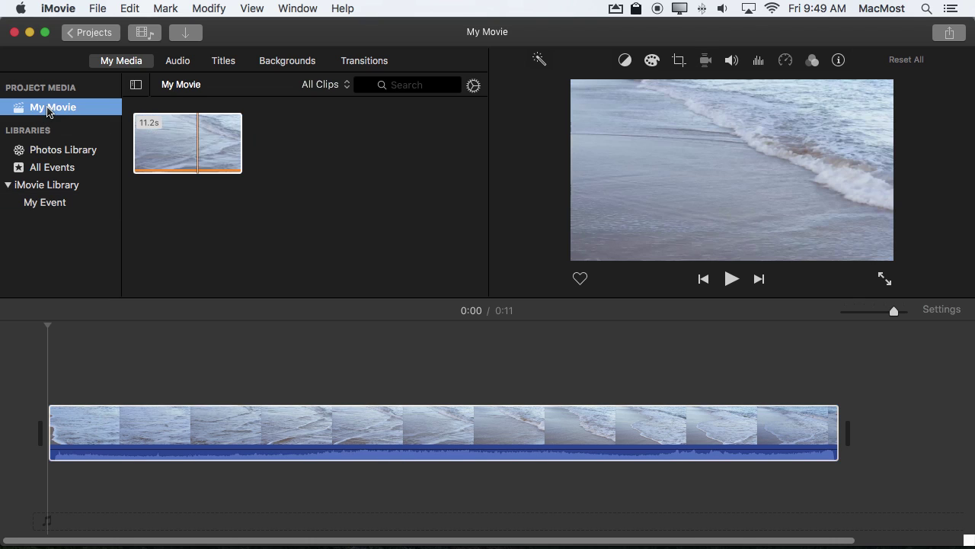
{"action": "left_click", "coordinate": [169, 165]}
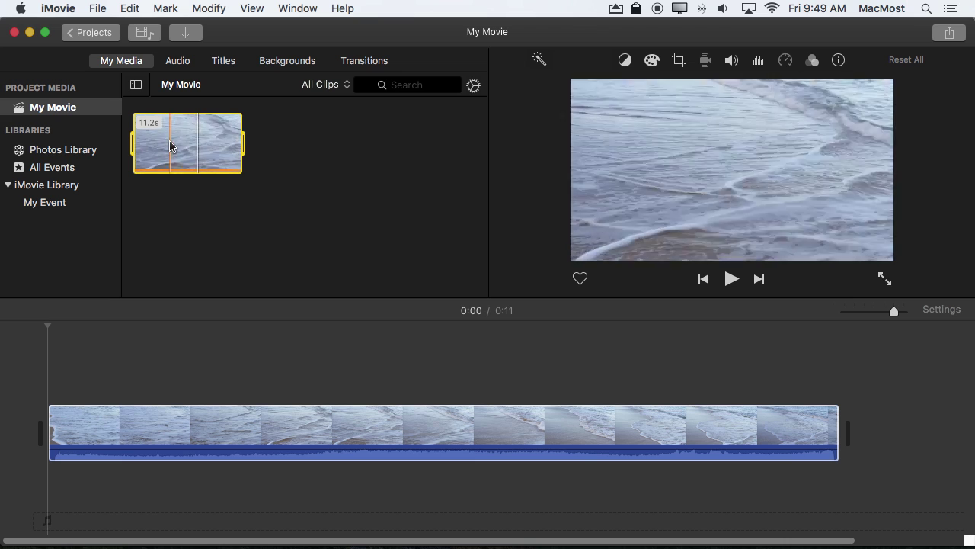
{"action": "left_click", "coordinate": [31, 186]}
{"action": "scroll", "coordinate": [175, 171], "scroll_direction": "up", "scroll_amount": 2}
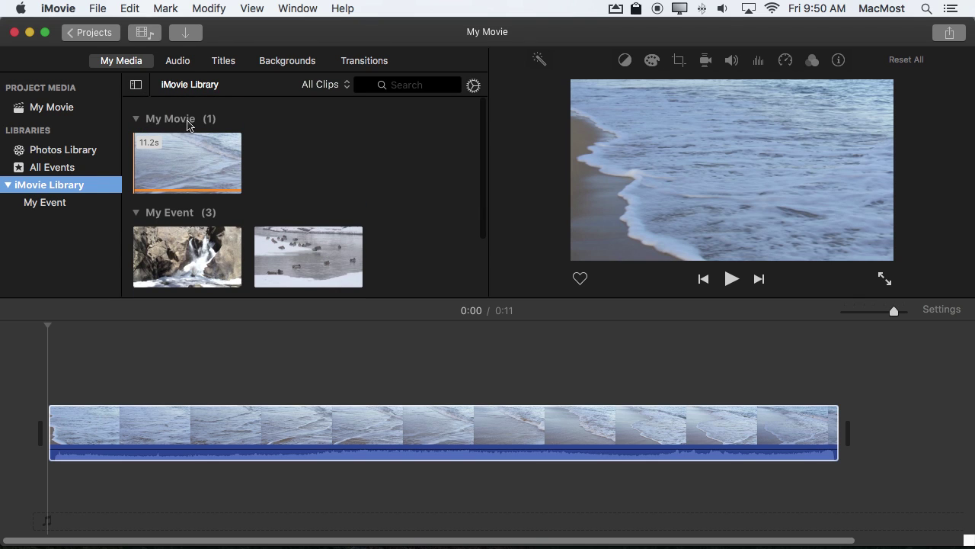
{"action": "scroll", "coordinate": [192, 187], "scroll_direction": "down", "scroll_amount": 3}
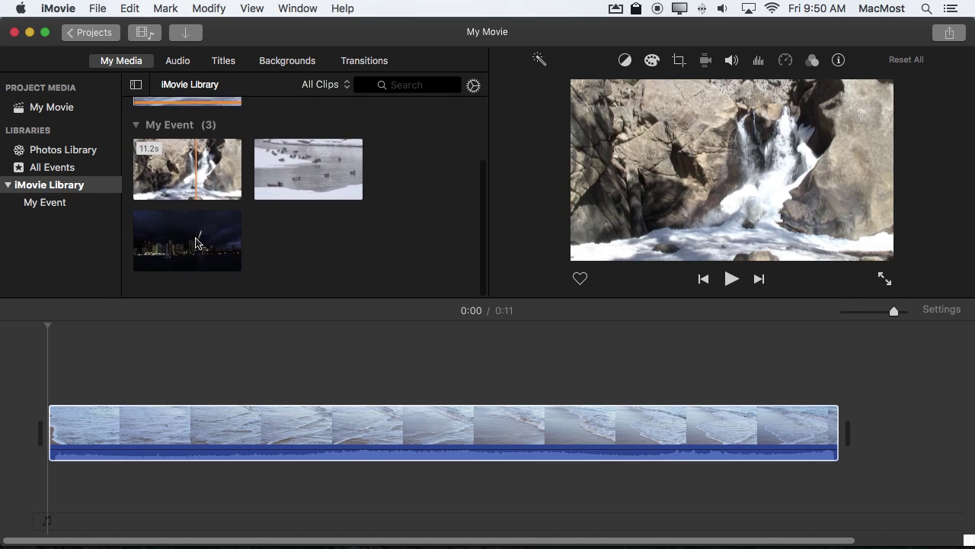
{"action": "scroll", "coordinate": [253, 183], "scroll_direction": "up", "scroll_amount": 3}
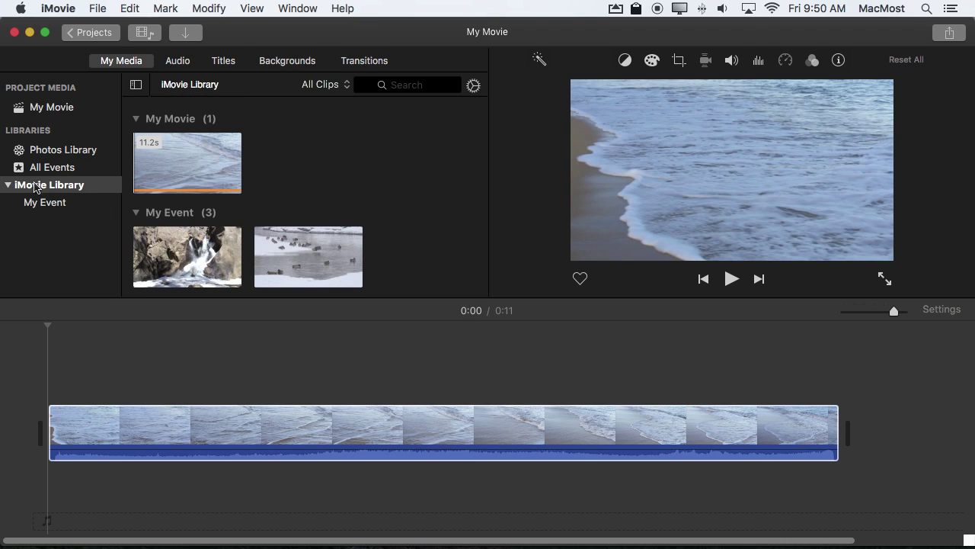
Browse All Events and My Movie's media, ending on My Event's falls, ducks and Fireworks clips
{"action": "left_click", "coordinate": [52, 168]}
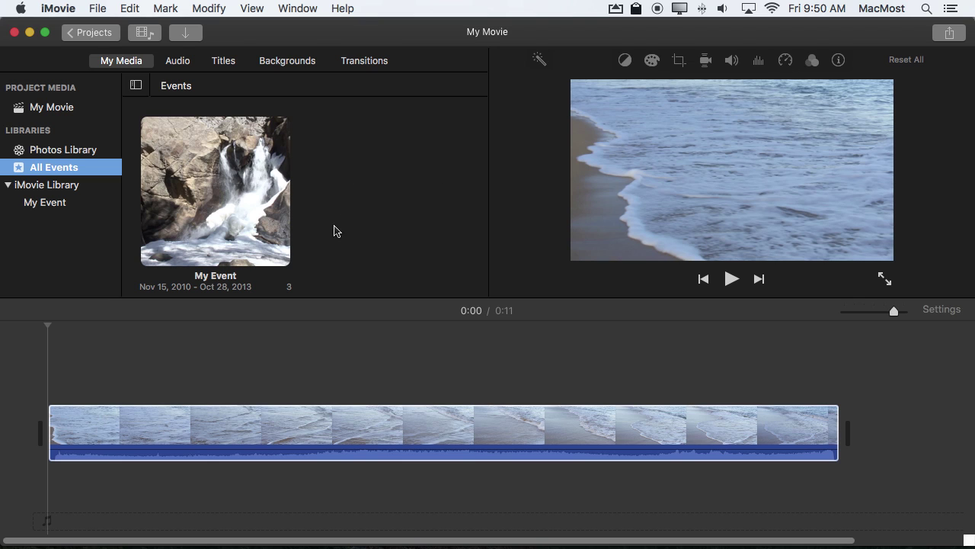
{"action": "left_click", "coordinate": [60, 207]}
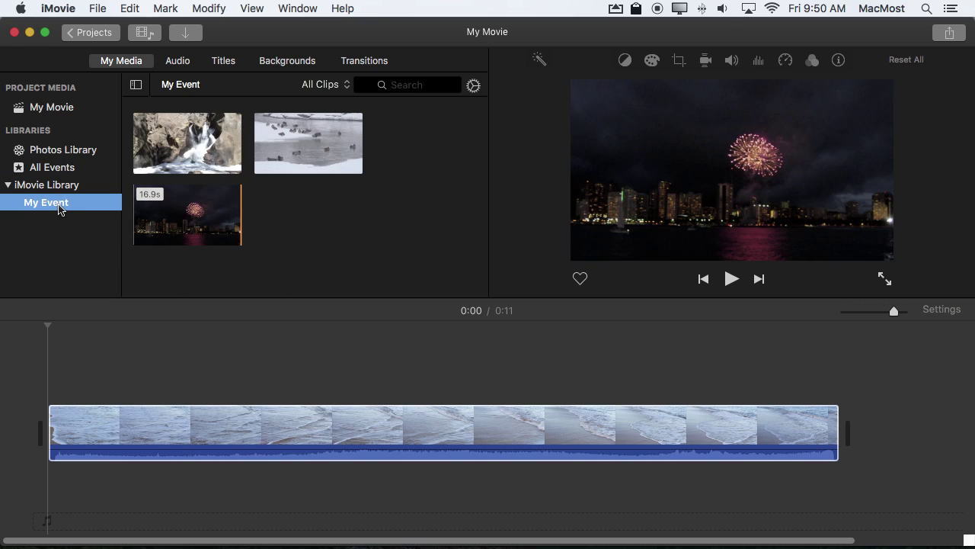
{"action": "left_click", "coordinate": [50, 108]}
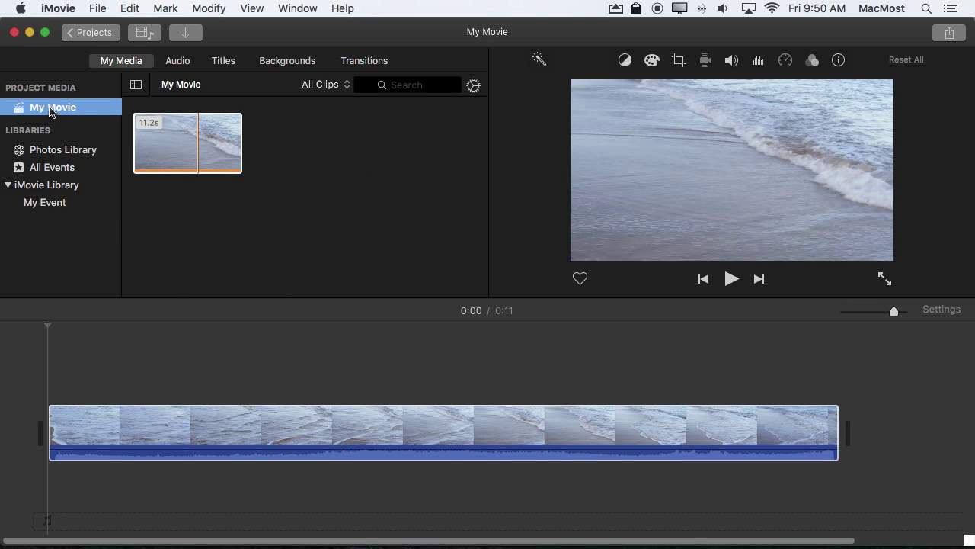
{"action": "left_click", "coordinate": [140, 166]}
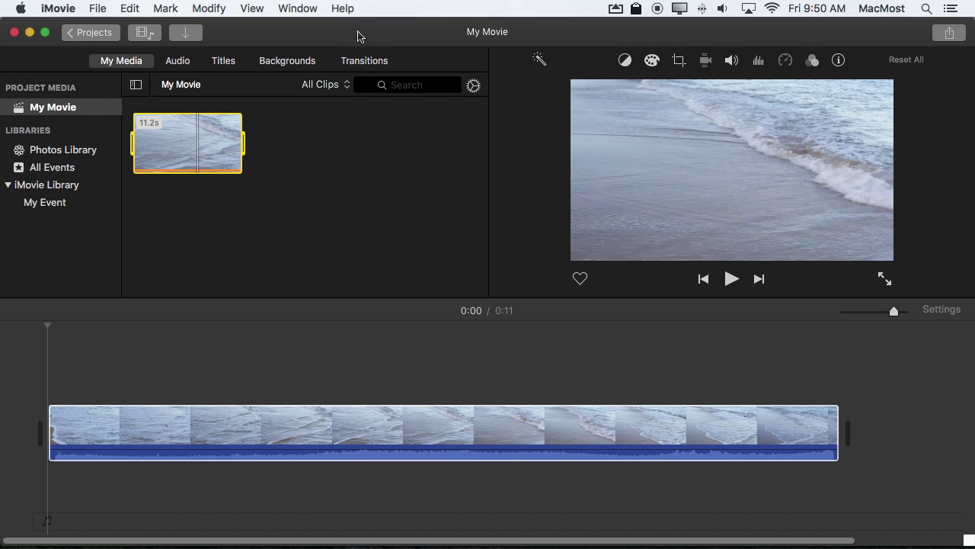
{"action": "left_click", "coordinate": [59, 205]}
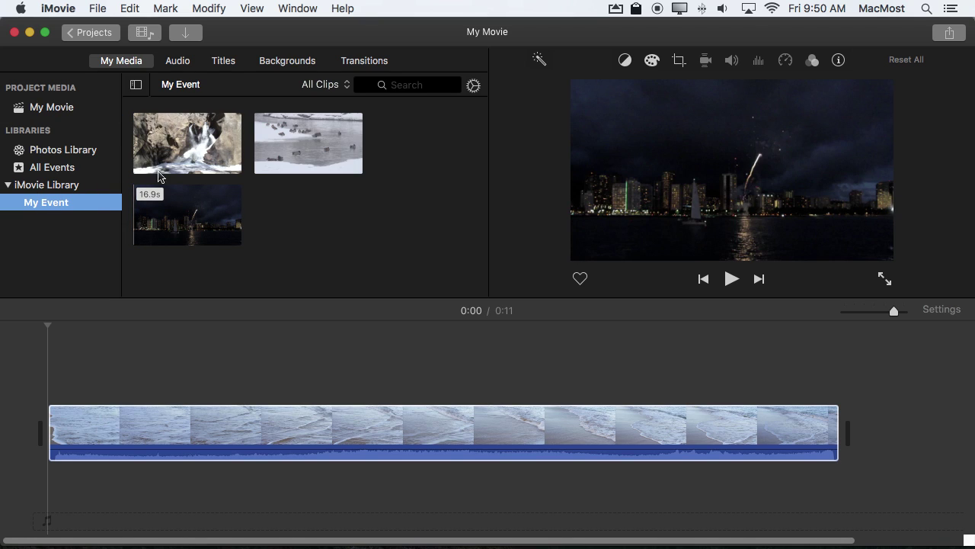
Add the falls clip after the beach clip in the timeline, bringing the movie to 0:22
{"action": "left_click", "coordinate": [179, 144]}
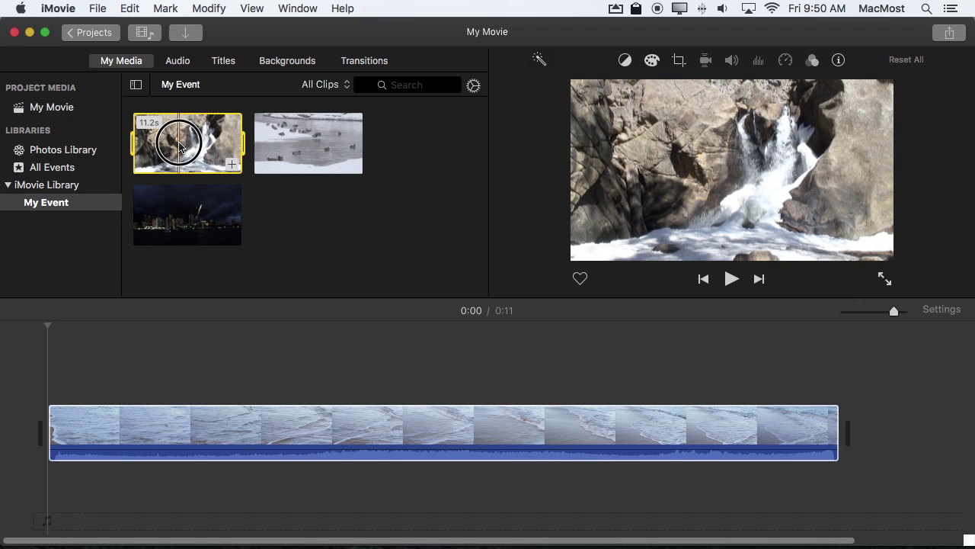
{"action": "left_click_drag", "start_coordinate": [179, 145], "coordinate": [880, 439]}
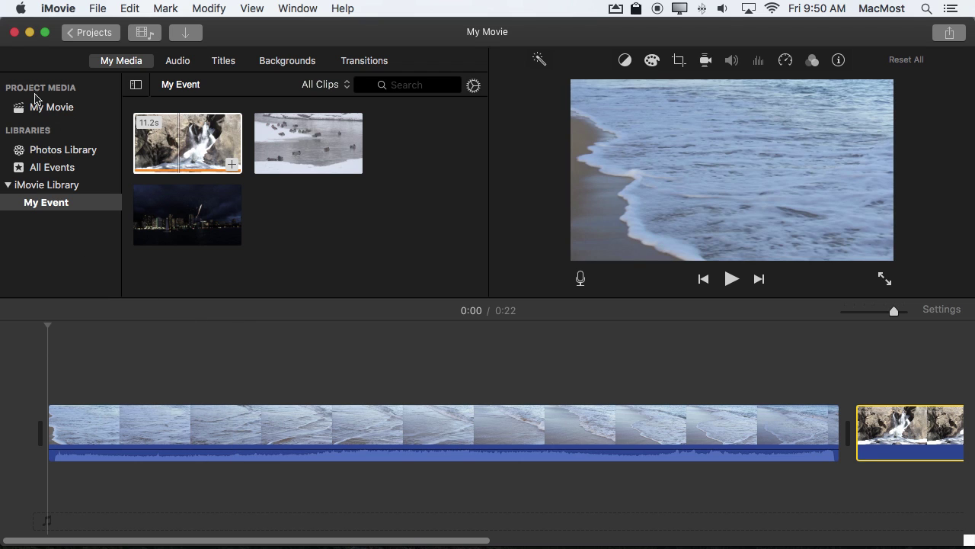
{"action": "left_click", "coordinate": [40, 109]}
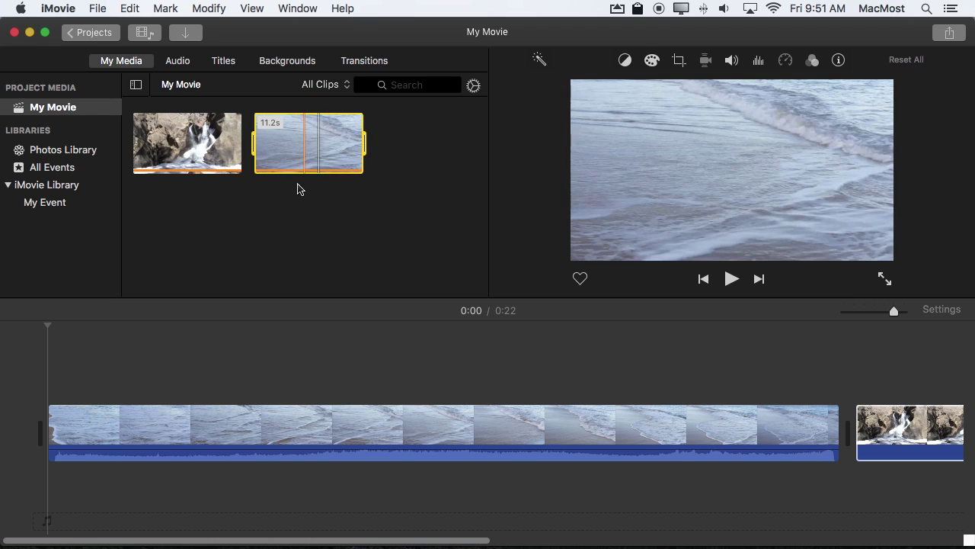
Compare My Event's clips with My Movie's beach and waterfall media, ending on My Movie
{"action": "left_click", "coordinate": [281, 405]}
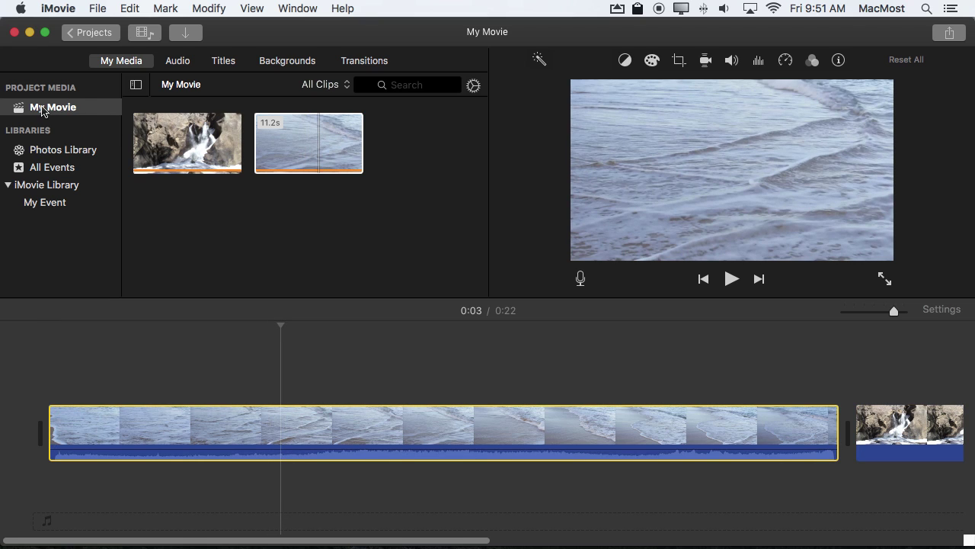
{"action": "left_click", "coordinate": [210, 166]}
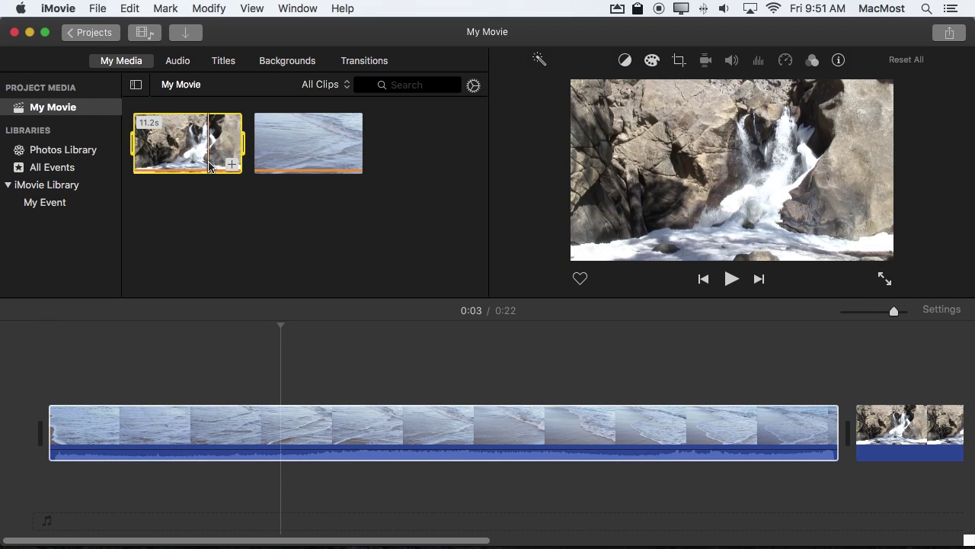
{"action": "left_click", "coordinate": [45, 204]}
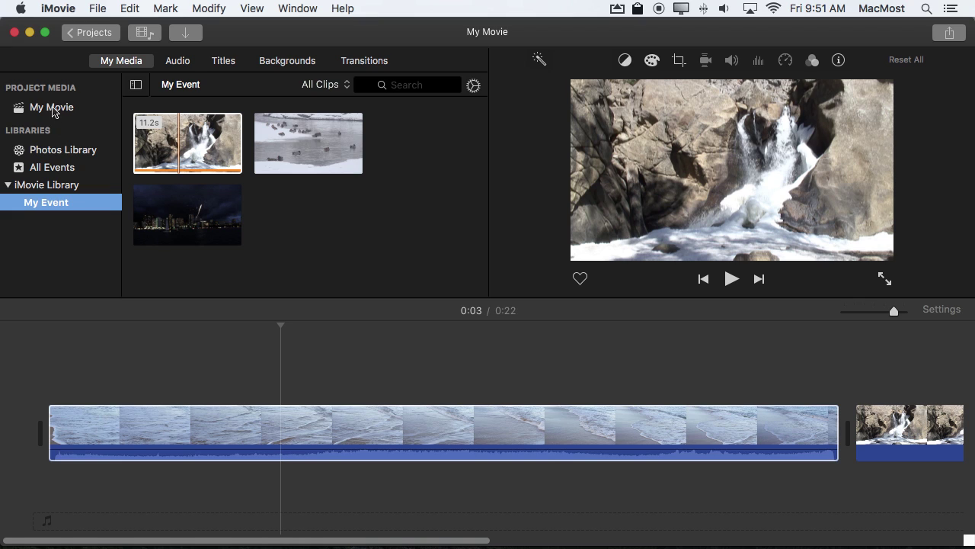
{"action": "left_click", "coordinate": [52, 108]}
{"action": "left_click", "coordinate": [54, 204]}
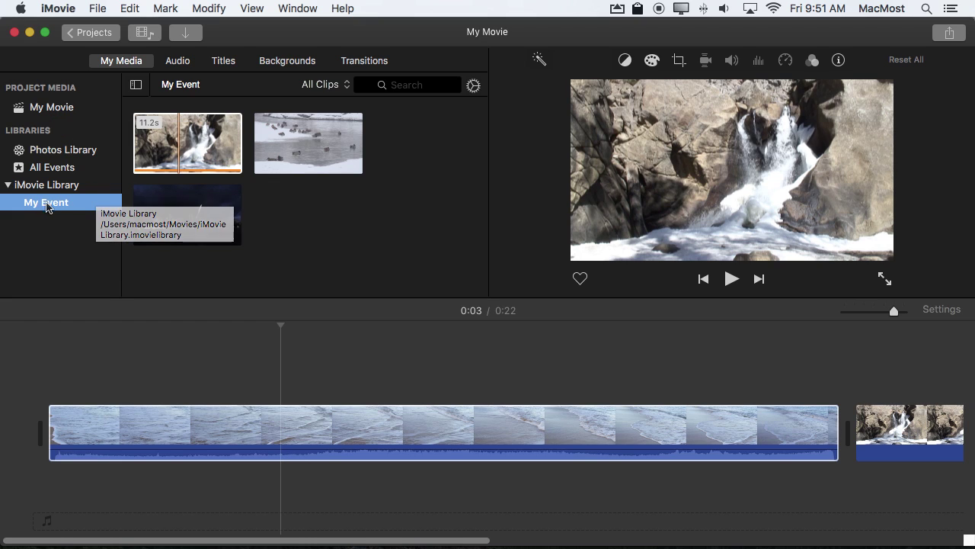
{"action": "left_click", "coordinate": [178, 156]}
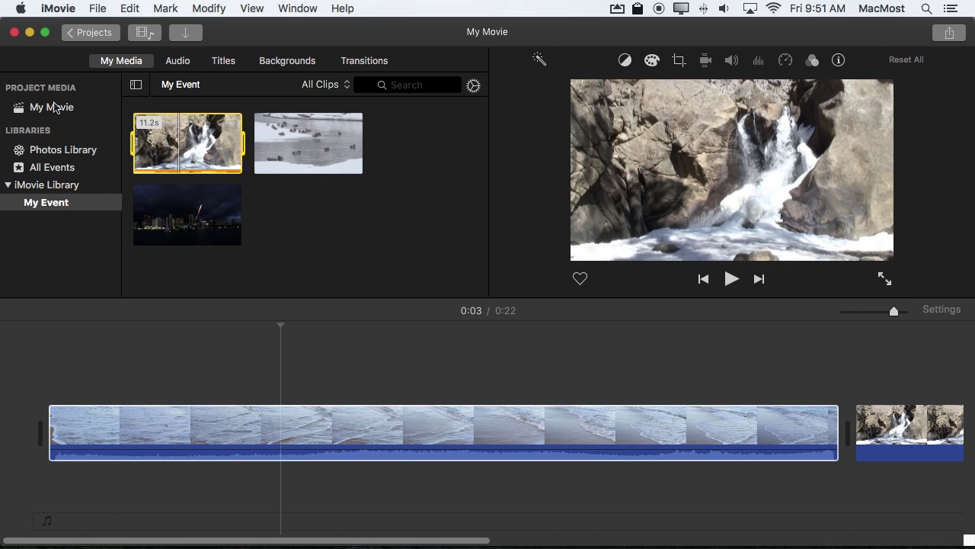
{"action": "left_click", "coordinate": [43, 110]}
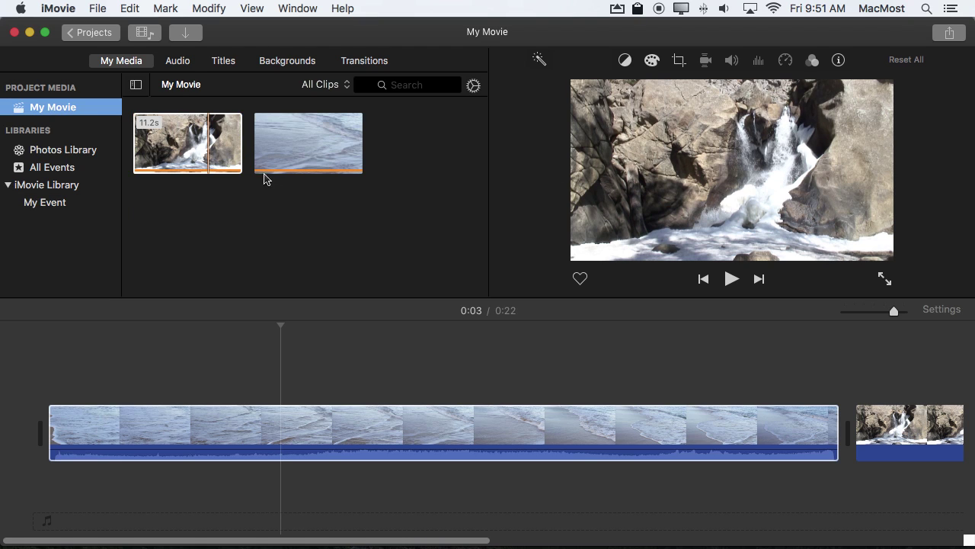
{"action": "key", "text": "Tab"}
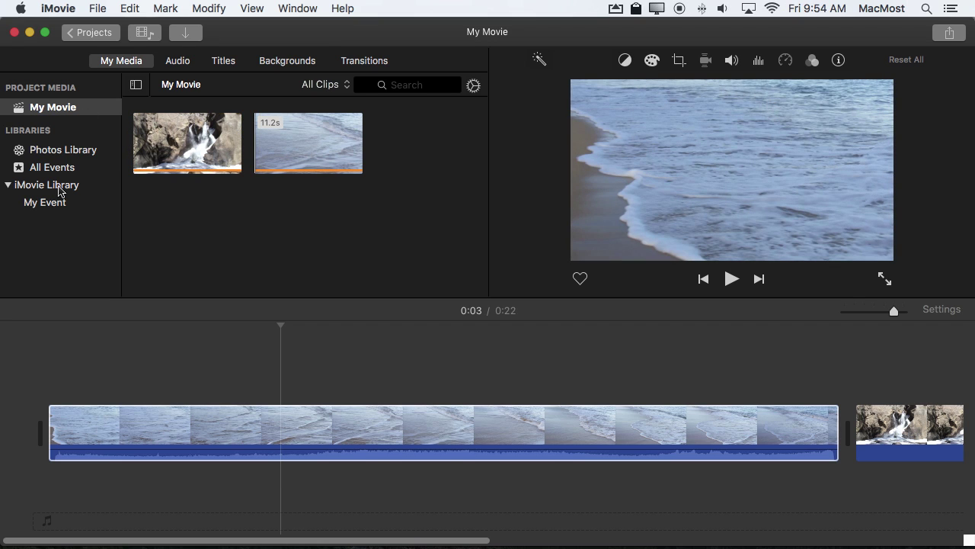
{"action": "left_click", "coordinate": [45, 203]}
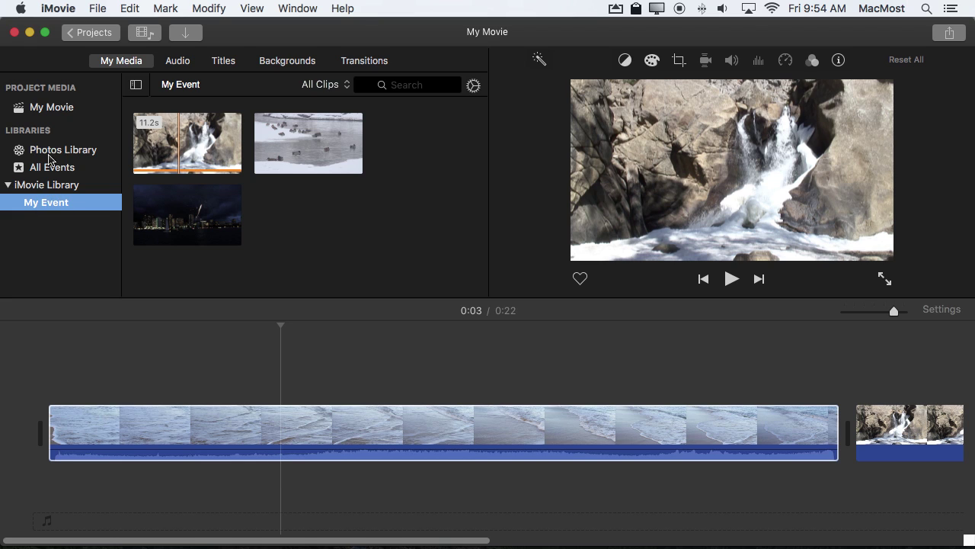
{"action": "left_click", "coordinate": [55, 107]}
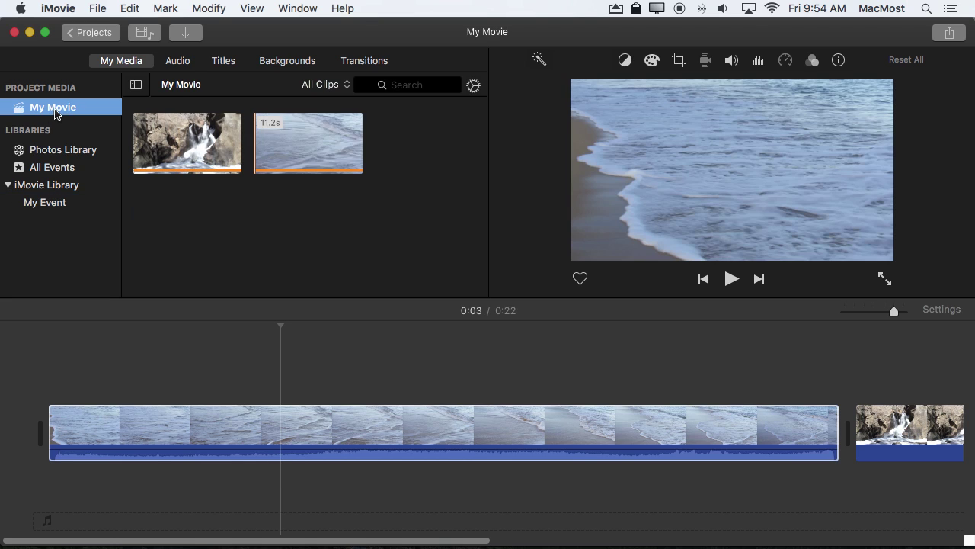
Create a second movie project, My Movie 1, from the projects list
{"action": "left_click", "coordinate": [94, 33]}
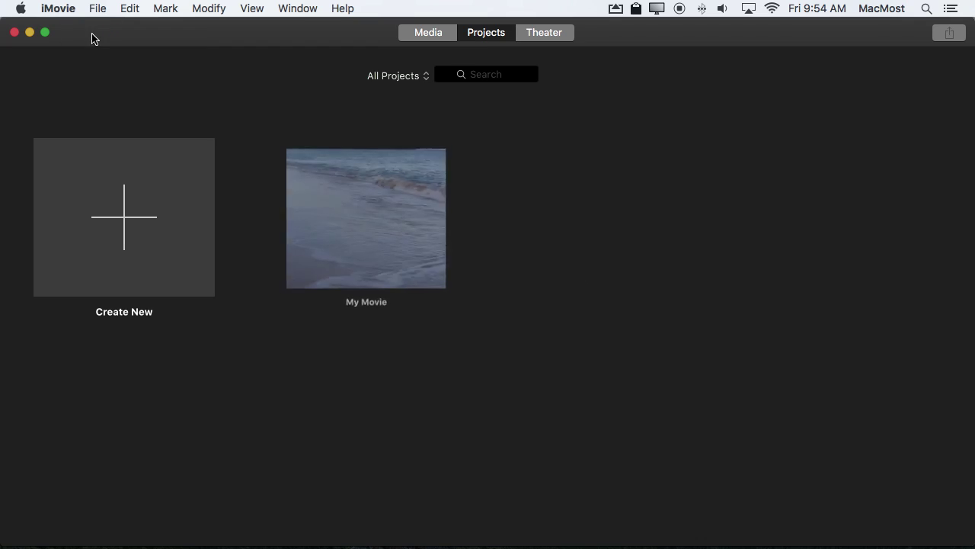
{"action": "left_click", "coordinate": [124, 230]}
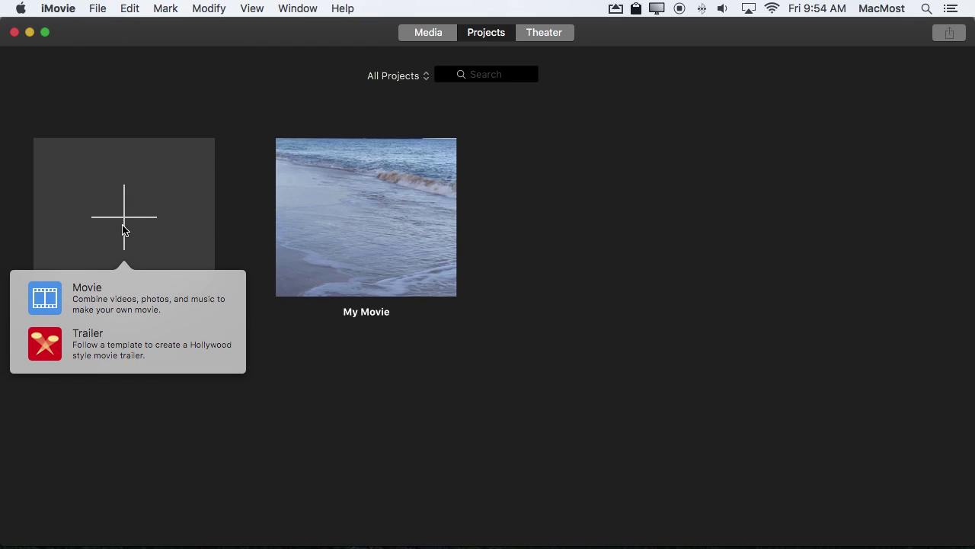
{"action": "left_click", "coordinate": [46, 304]}
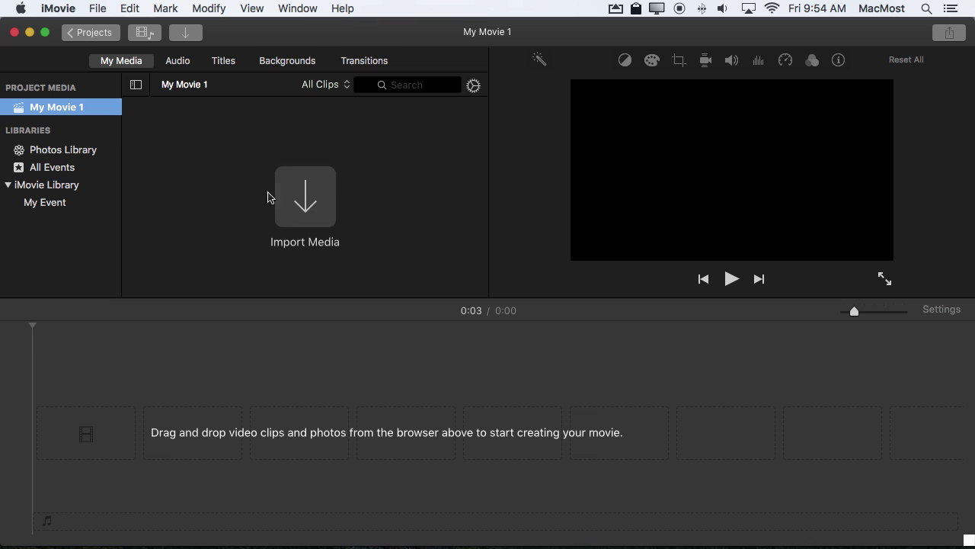
Show My Event's clips and select the waterfall clip while My Movie 1 is open
{"action": "left_click", "coordinate": [42, 204]}
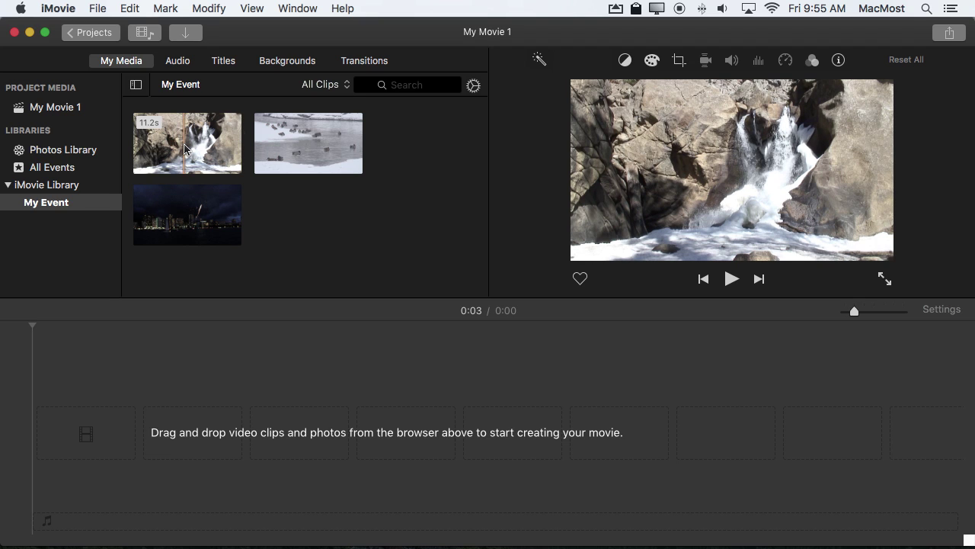
{"action": "left_click", "coordinate": [183, 153]}
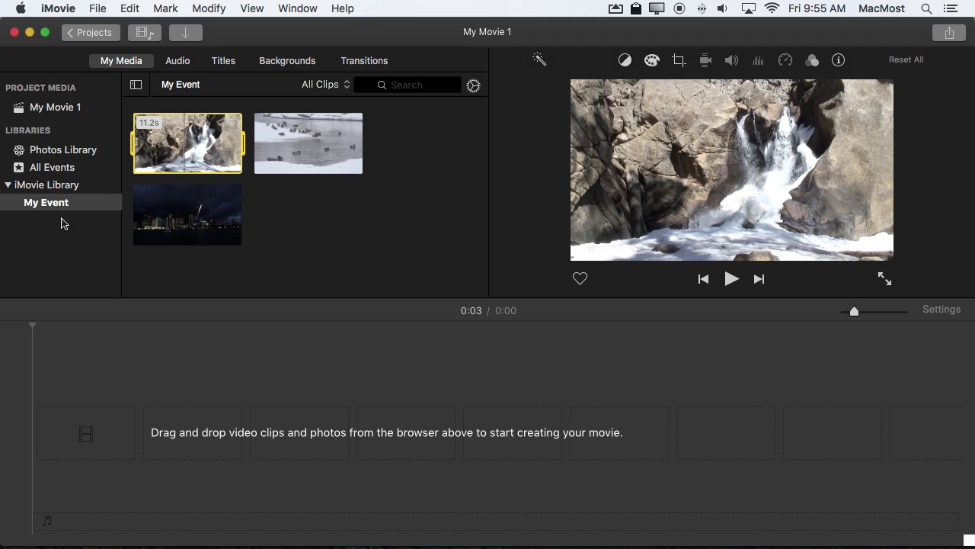
{"action": "left_click", "coordinate": [91, 36]}
Keep the name My Movie 1, then reopen My Movie and select its 11.2-second beach clip
{"action": "left_click", "coordinate": [614, 106]}
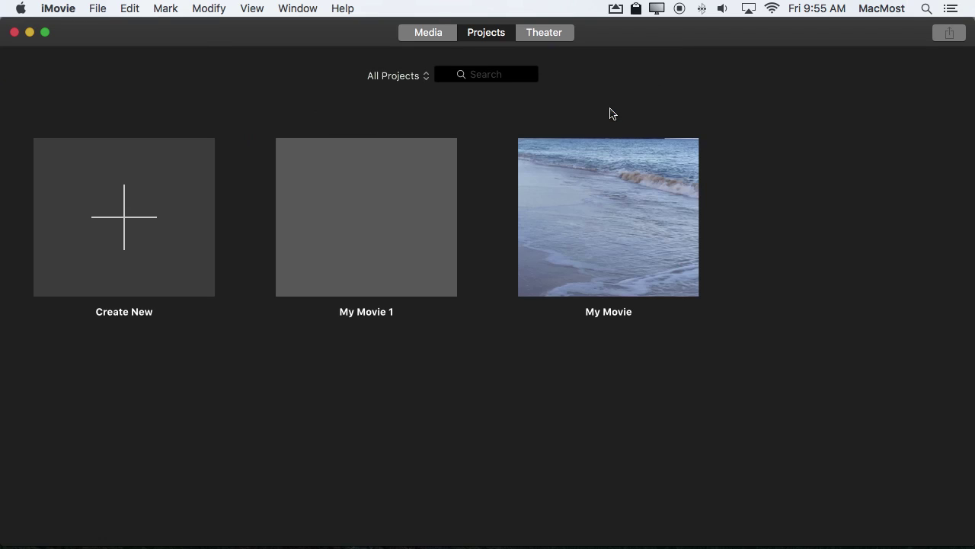
{"action": "left_click", "coordinate": [361, 198]}
{"action": "left_click", "coordinate": [620, 216]}
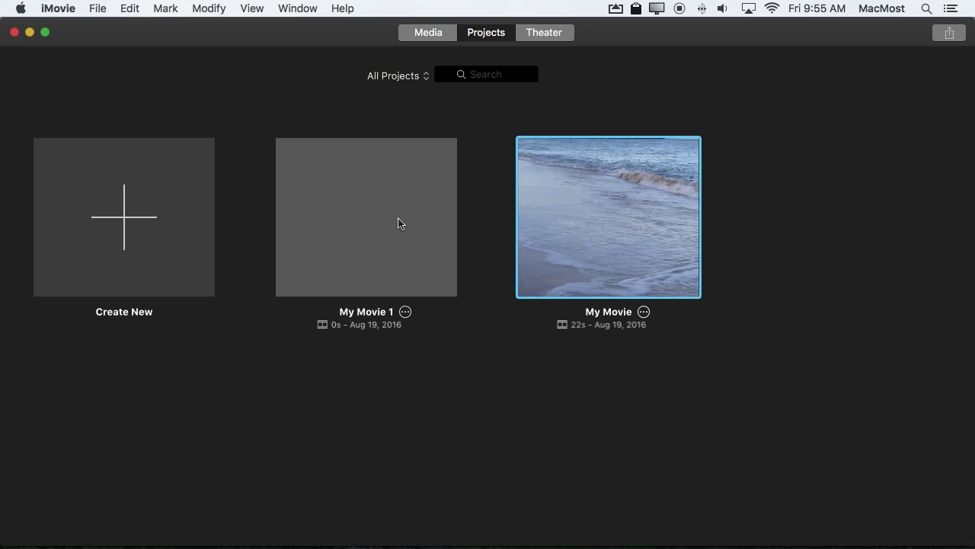
{"action": "left_click", "coordinate": [398, 221]}
{"action": "left_click", "coordinate": [563, 226]}
{"action": "left_click", "coordinate": [409, 226]}
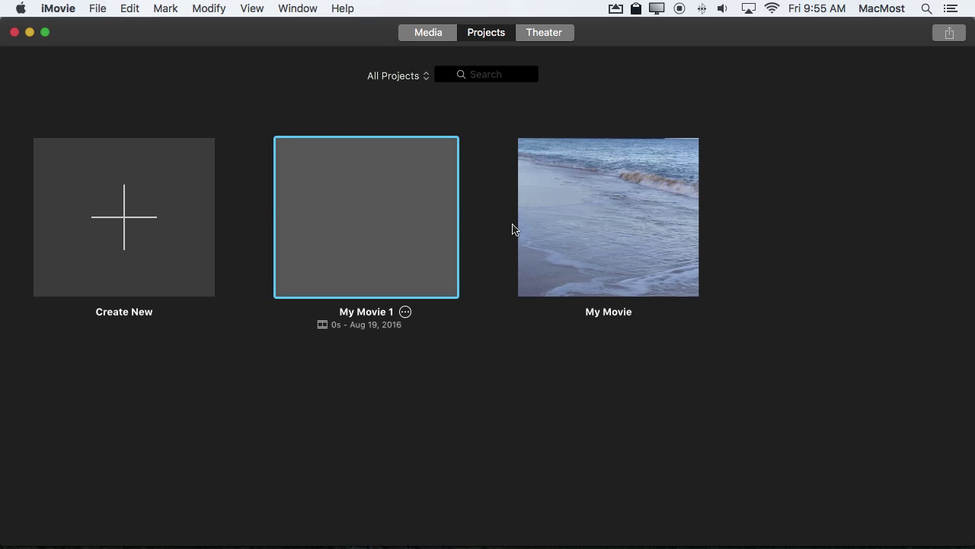
{"action": "double_click", "coordinate": [580, 235]}
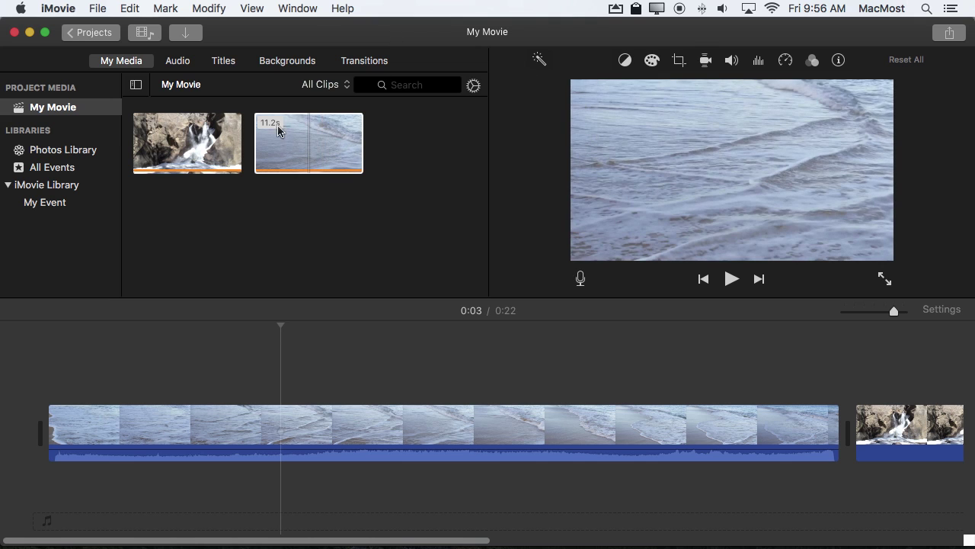
{"action": "left_click", "coordinate": [275, 127]}
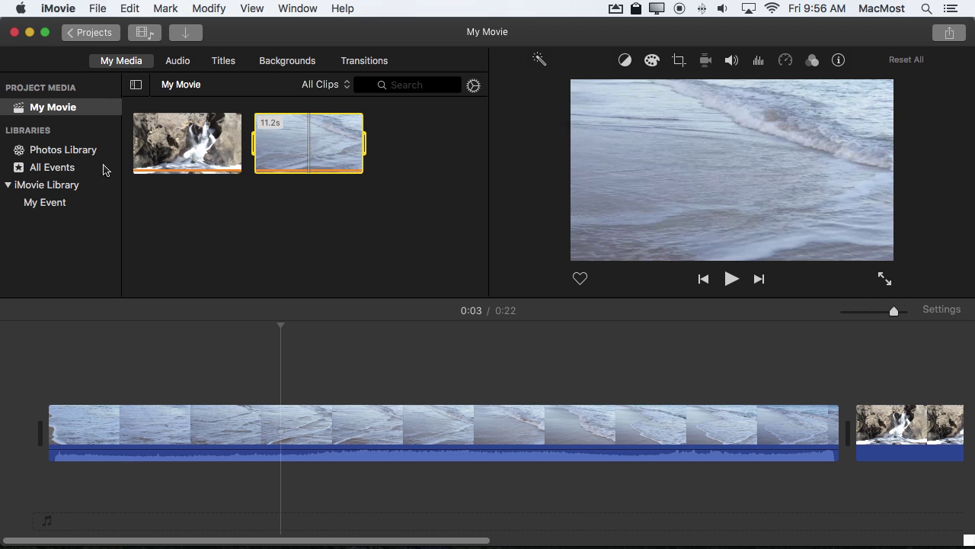
Copy the beach clip into My Event, then open and leave the empty My Movie 1 project
{"action": "left_click_drag", "start_coordinate": [297, 144], "coordinate": [31, 204]}
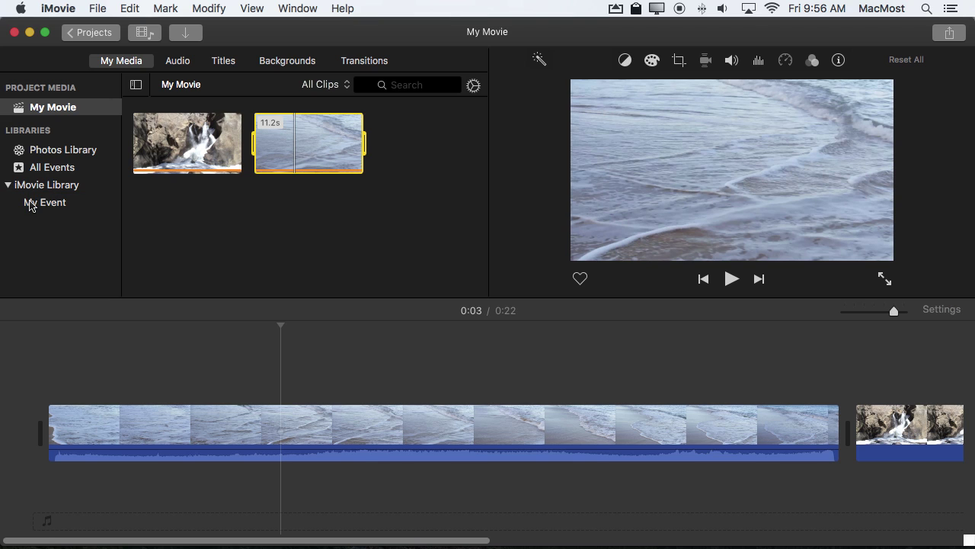
{"action": "left_click", "coordinate": [50, 204]}
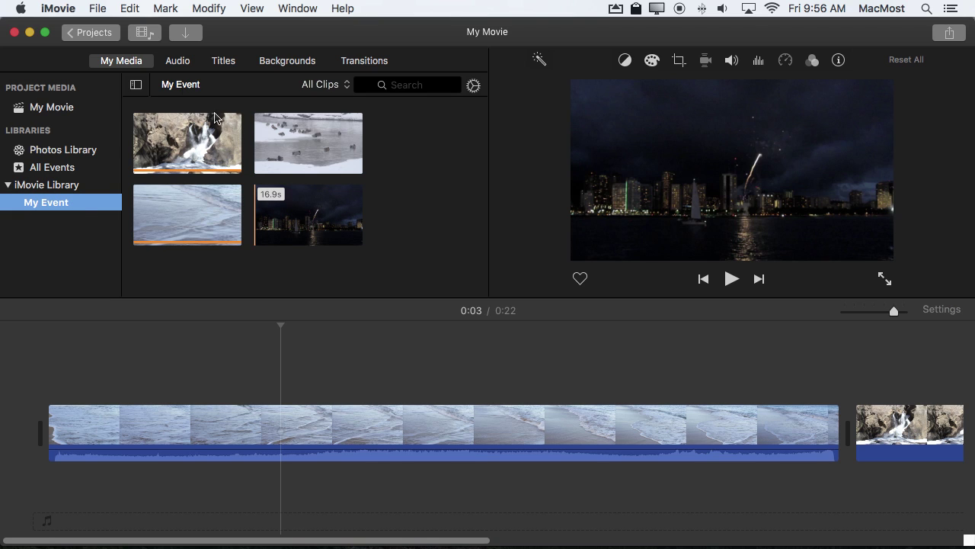
{"action": "left_click", "coordinate": [100, 35]}
{"action": "double_click", "coordinate": [390, 218]}
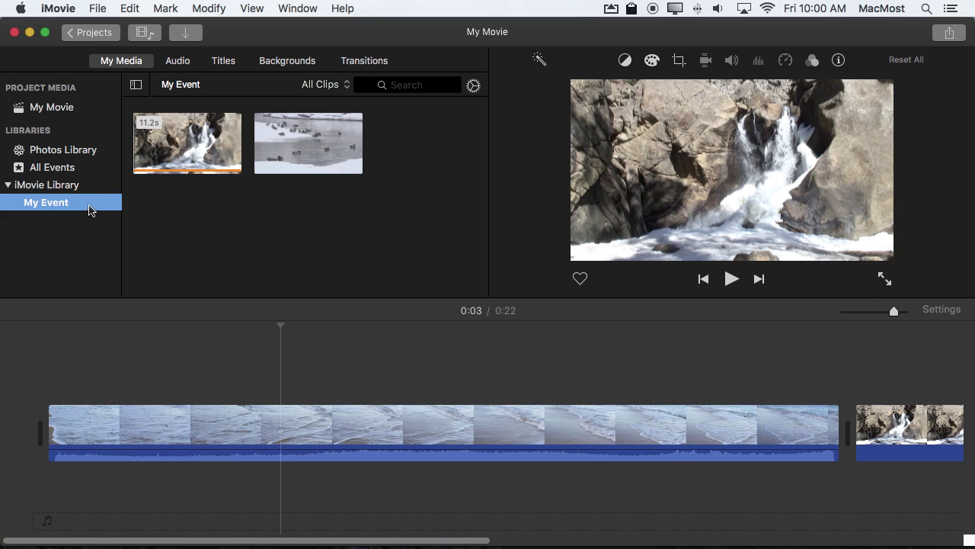
{"action": "left_click", "coordinate": [104, 33]}
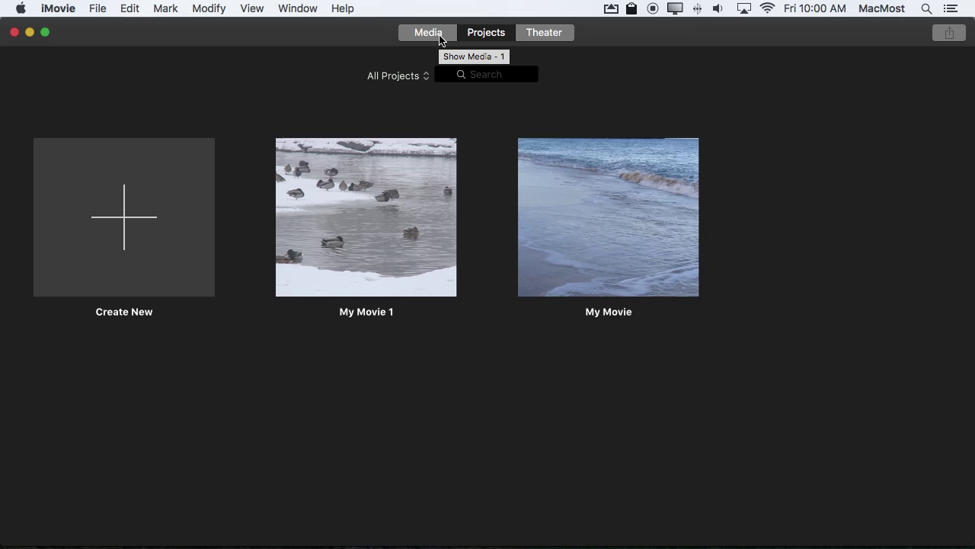
Switch to the Media library and show only My Event's falls and ducks clips
{"action": "left_click", "coordinate": [440, 36]}
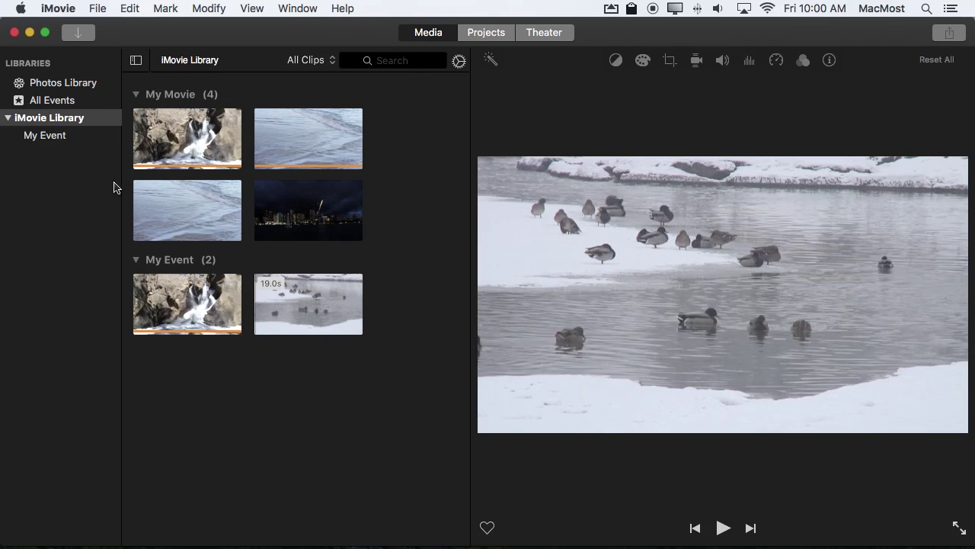
{"action": "left_click", "coordinate": [138, 95]}
{"action": "left_click", "coordinate": [139, 95]}
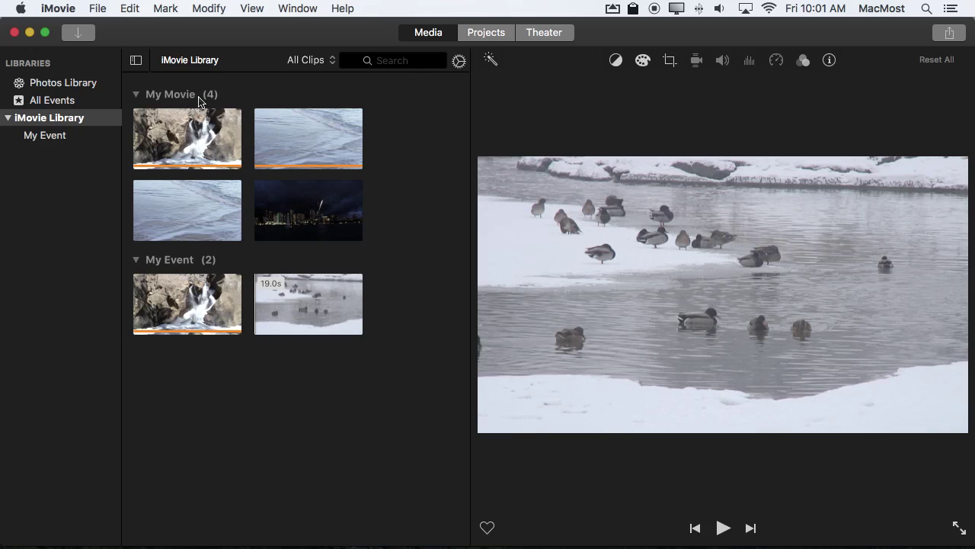
{"action": "left_click", "coordinate": [66, 137]}
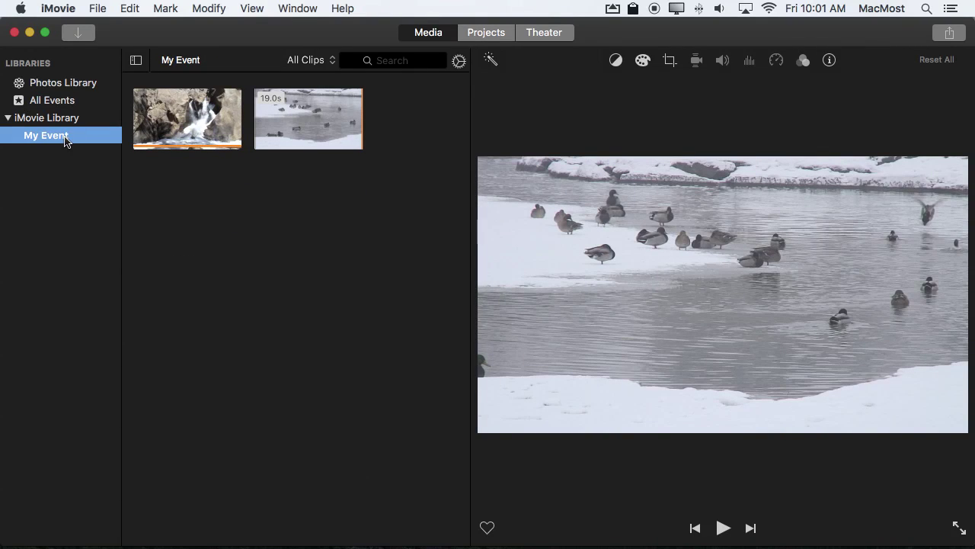
{"action": "left_click", "coordinate": [98, 8]}
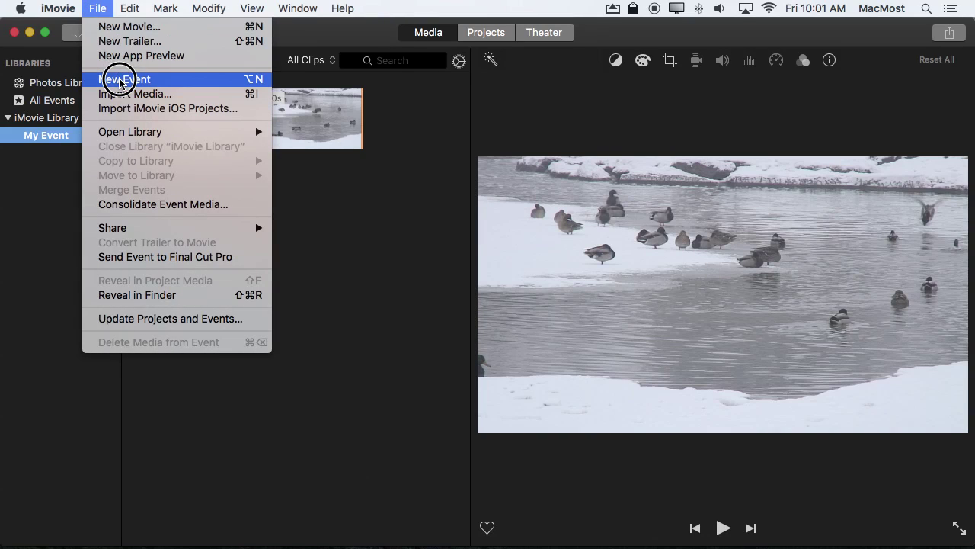
Create a new event in the library, keeping its default name 8-19-16
{"action": "left_click", "coordinate": [107, 8]}
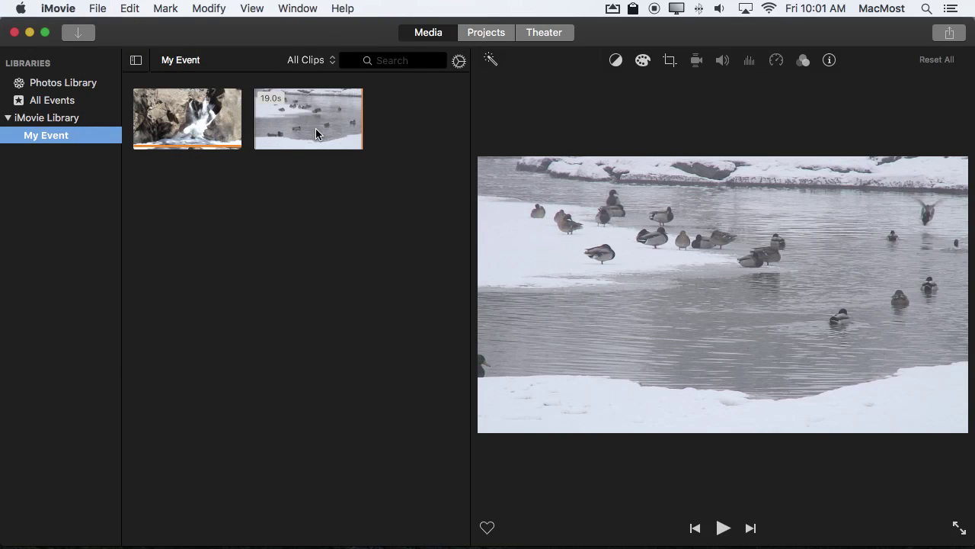
{"action": "left_click", "coordinate": [97, 8]}
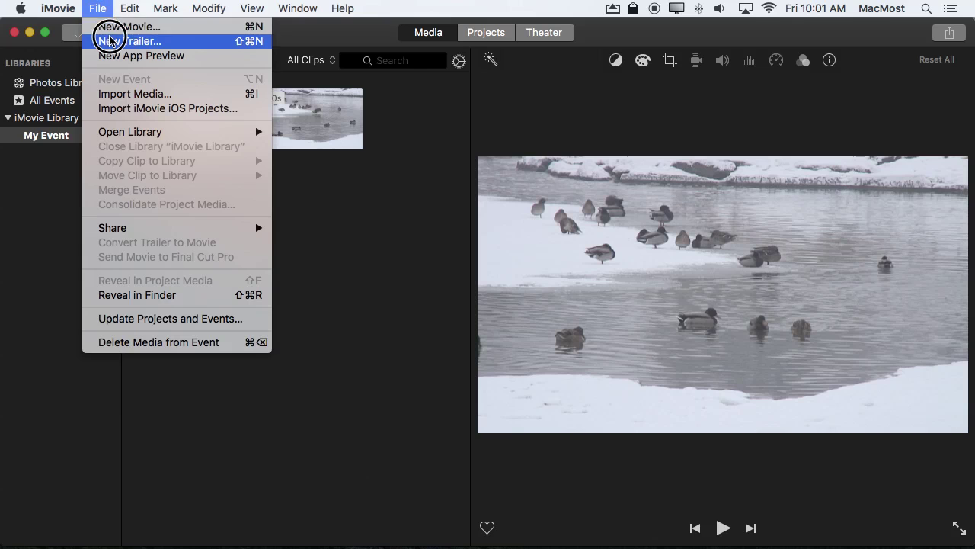
{"action": "left_click", "coordinate": [102, 9]}
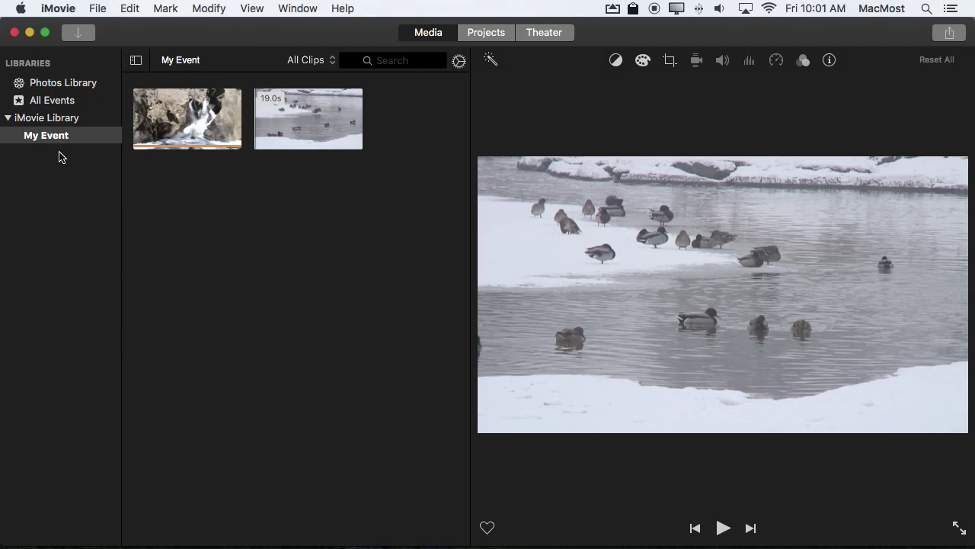
{"action": "left_click", "coordinate": [60, 135]}
{"action": "left_click", "coordinate": [98, 8]}
{"action": "left_click", "coordinate": [109, 76]}
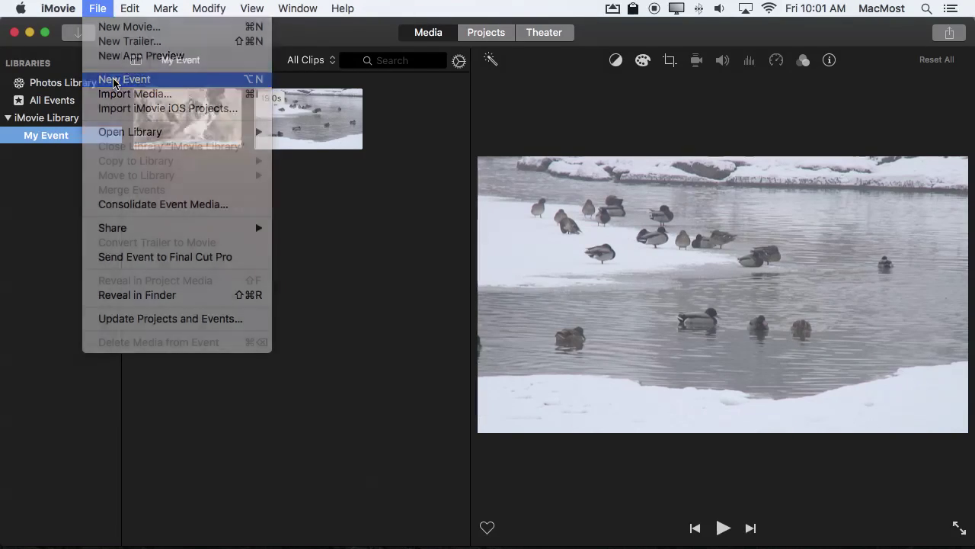
{"action": "key", "text": "Return"}
Move the duck clip from My Event into 8-19-16, leaving only the falls clip
{"action": "left_click", "coordinate": [67, 155]}
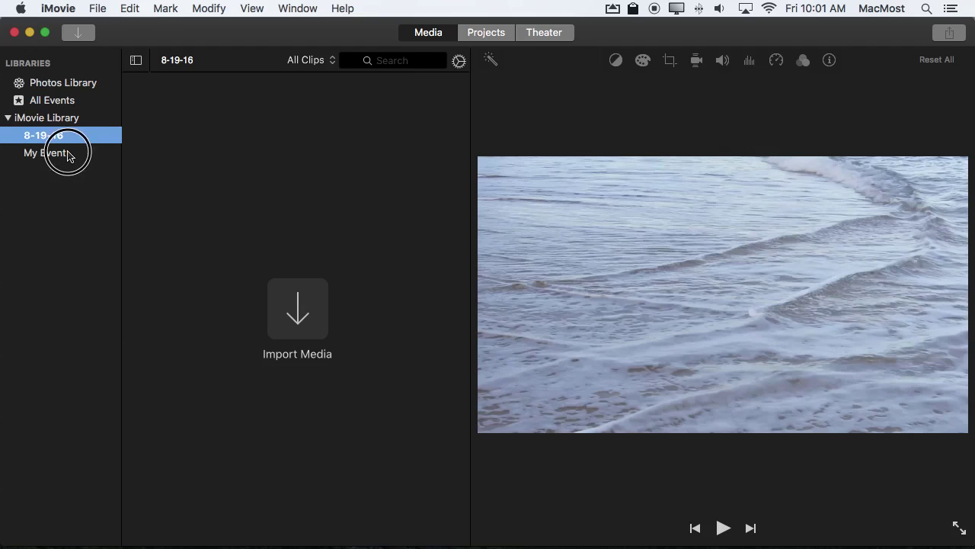
{"action": "left_click_drag", "start_coordinate": [347, 139], "coordinate": [59, 136]}
{"action": "left_click", "coordinate": [54, 155]}
{"action": "left_click", "coordinate": [41, 136]}
{"action": "left_click", "coordinate": [51, 155]}
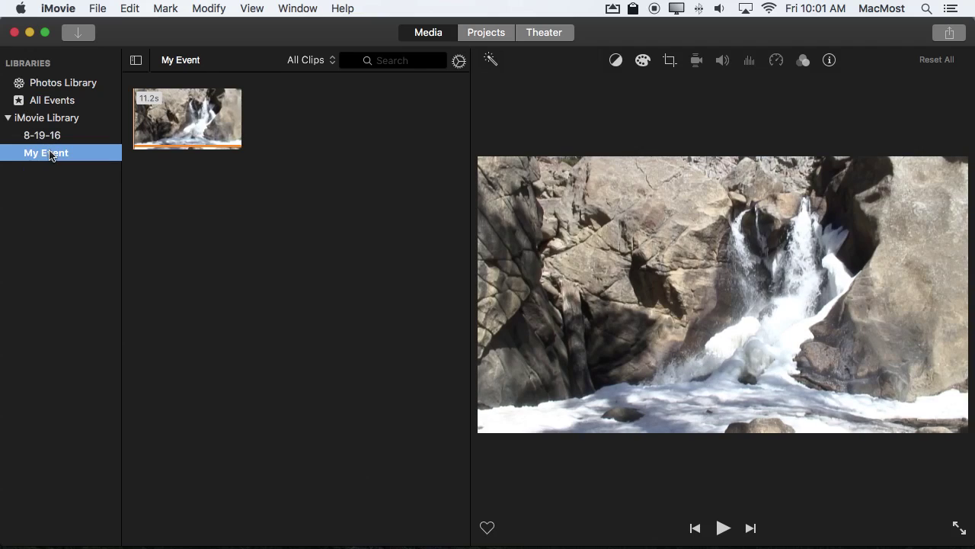